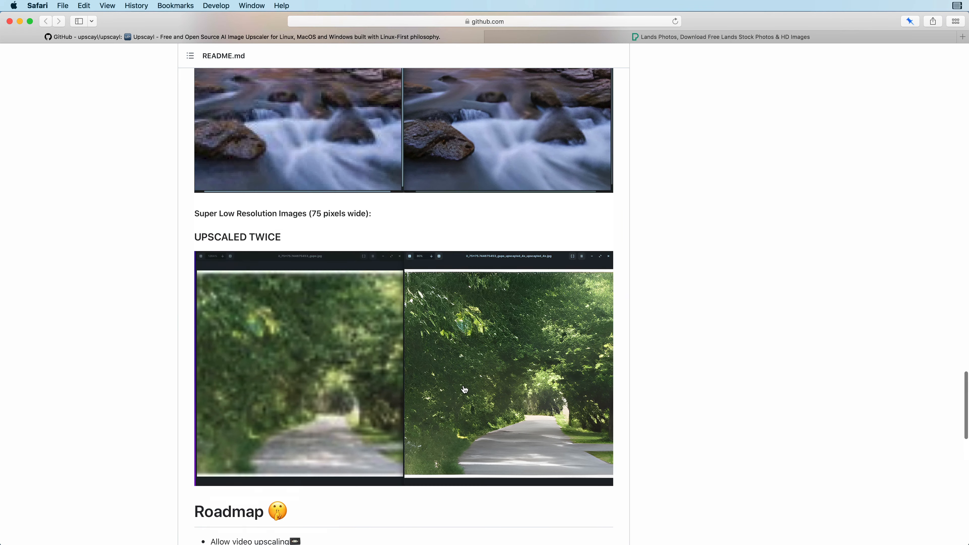
Review the Upscayl README's comparisons and installation instructions, then the 1.2.0 release's changelog and downloads, and return to the README
{"action": "scroll", "coordinate": [507, 383], "scroll_direction": "up", "scroll_amount": 15}
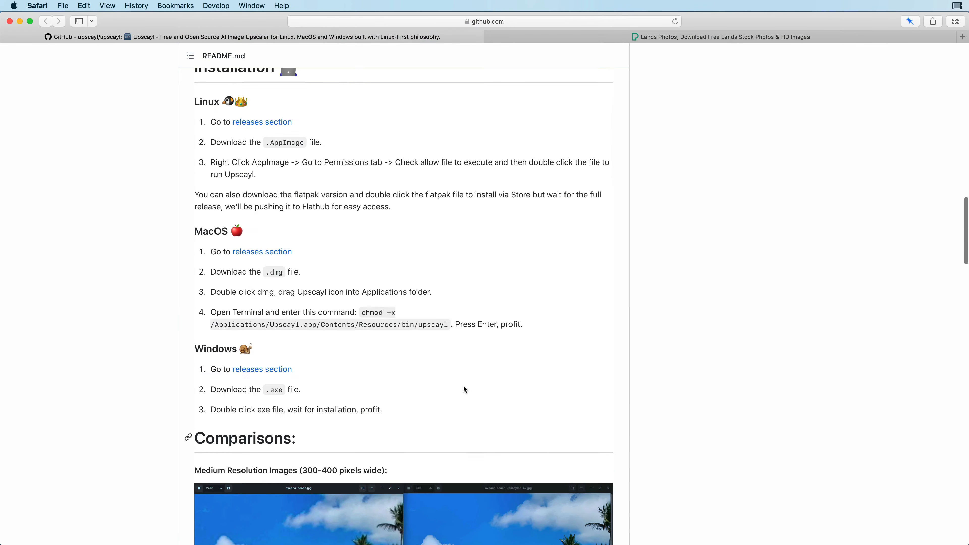
{"action": "scroll", "coordinate": [464, 387], "scroll_direction": "up", "scroll_amount": 5}
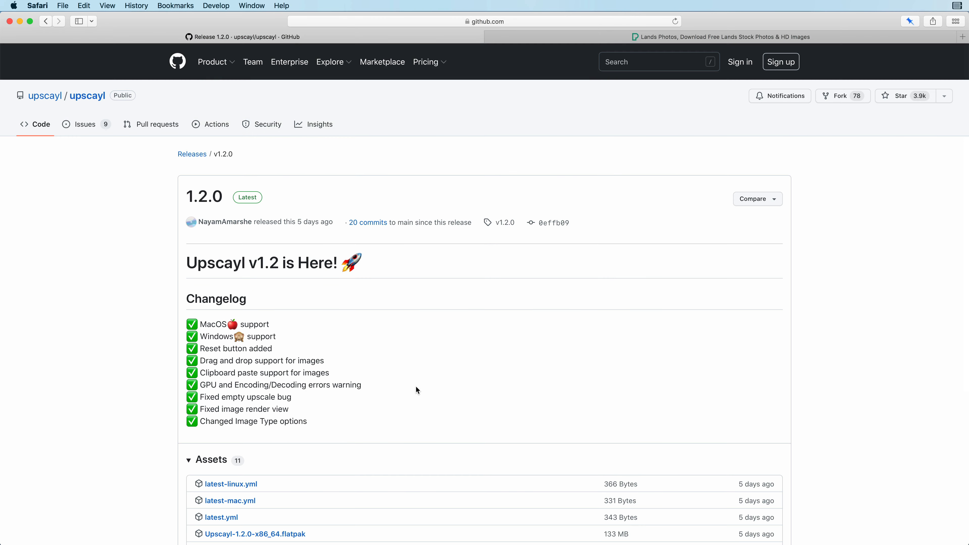
{"action": "scroll", "coordinate": [416, 389], "scroll_direction": "down", "scroll_amount": 3}
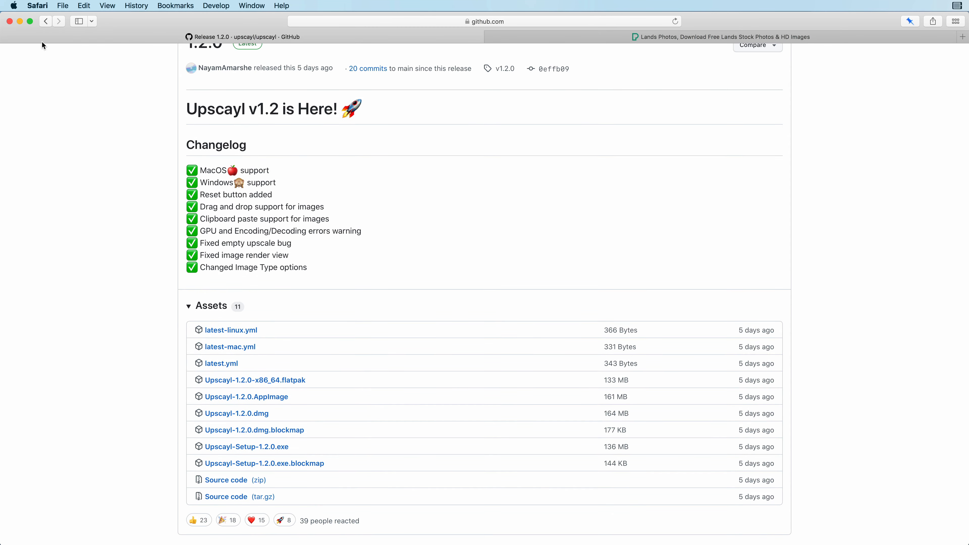
{"action": "left_click", "coordinate": [46, 22]}
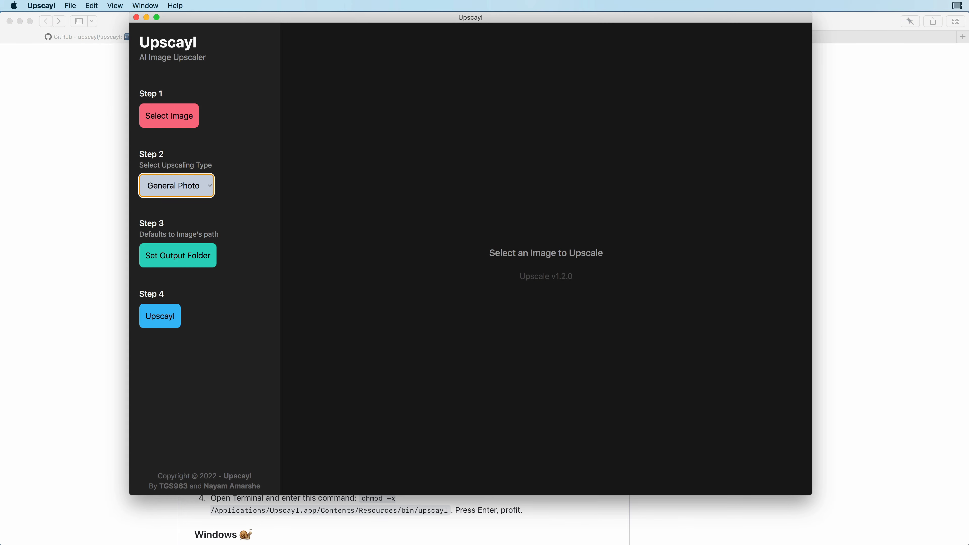
Load 136692_0.jpg into Upscayl and upscale it with the Digital Art upscaling type
{"action": "key", "text": "super+Tab"}
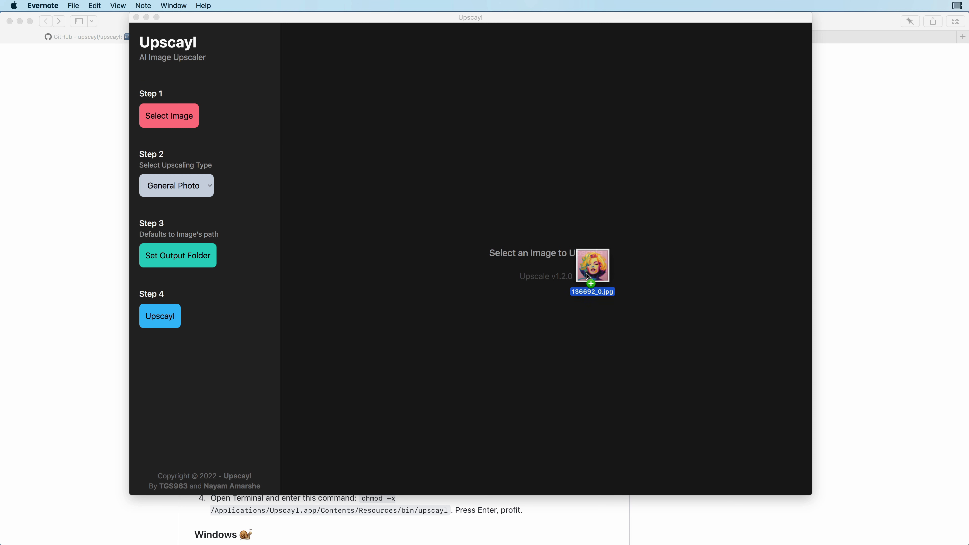
{"action": "left_click_drag", "start_coordinate": [586, 274], "coordinate": [526, 267]}
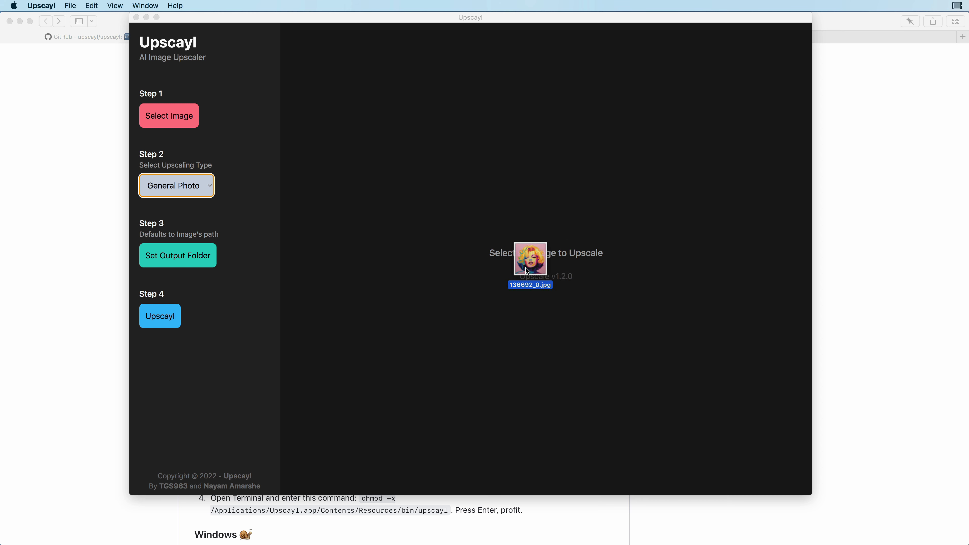
{"action": "left_click", "coordinate": [172, 192]}
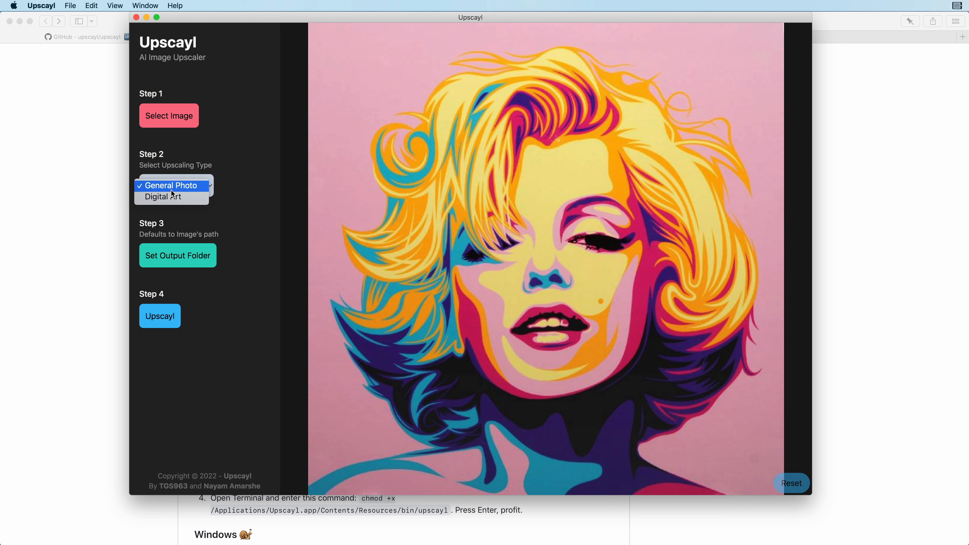
{"action": "left_click", "coordinate": [173, 197]}
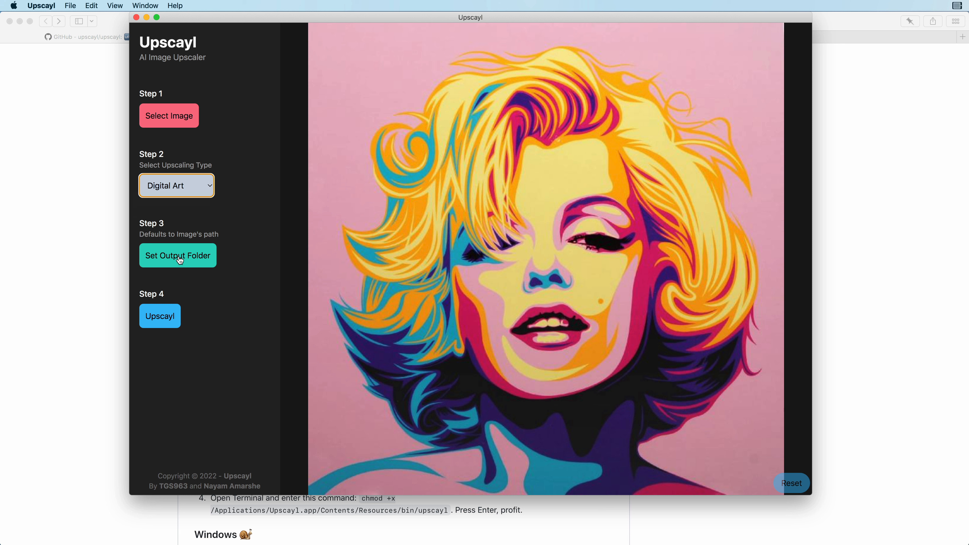
{"action": "left_click", "coordinate": [161, 315]}
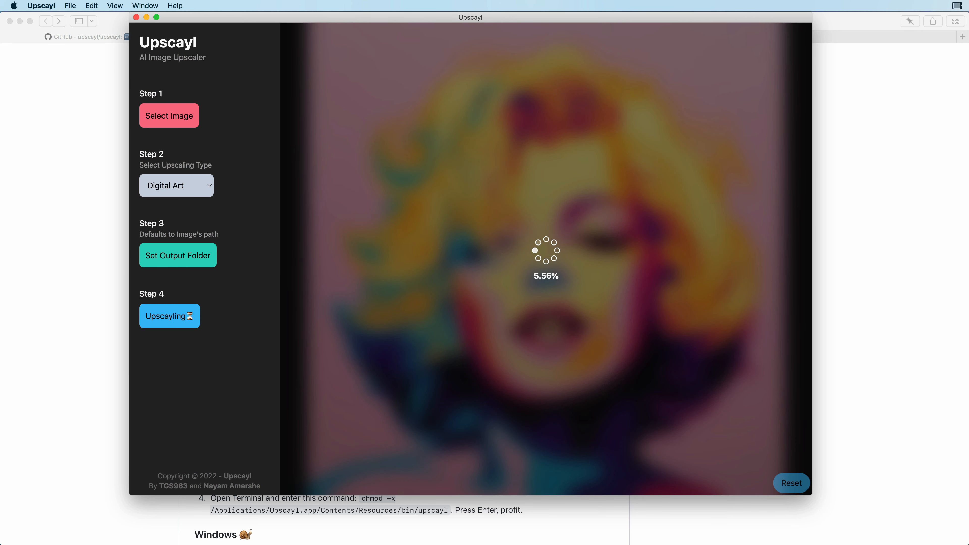
Compare the original and upscaled portrait by sweeping the before/after divider across the image
{"action": "key", "text": "super+Tab"}
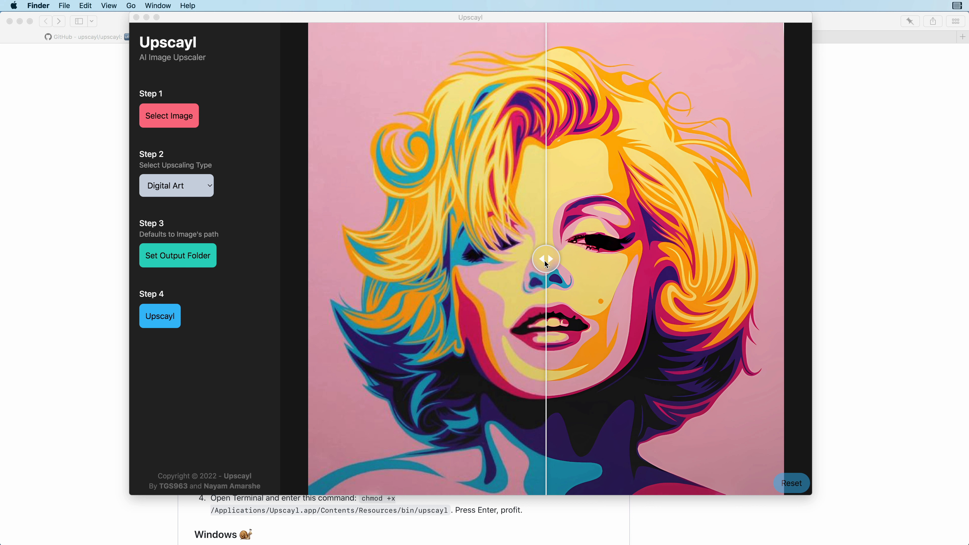
{"action": "left_click", "coordinate": [546, 263]}
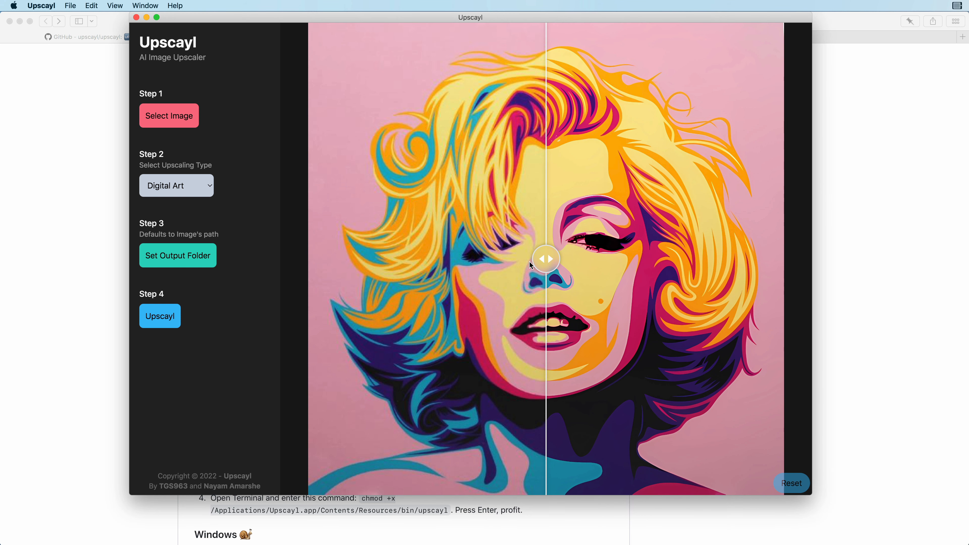
{"action": "left_click_drag", "start_coordinate": [529, 261], "coordinate": [304, 291]}
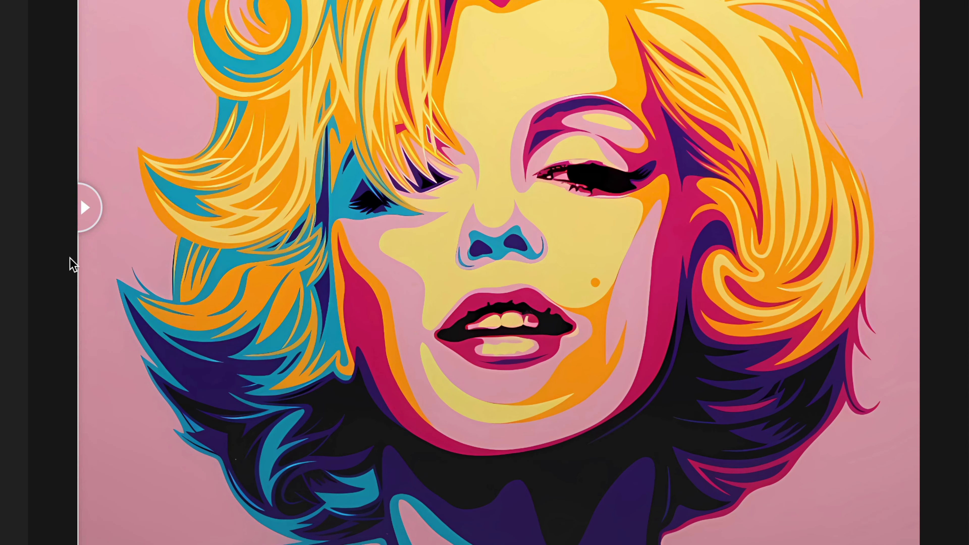
{"action": "left_click_drag", "start_coordinate": [73, 264], "coordinate": [525, 310]}
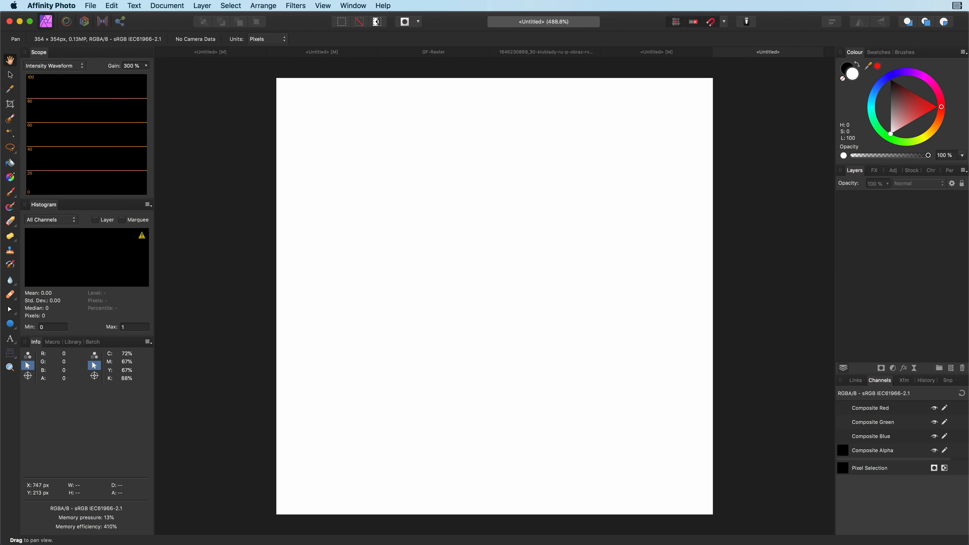
Open the original 136692_0.jpg in Affinity Photo and resize the document to four times its size, 3224 × 3200 px
{"action": "left_click_drag", "start_coordinate": [929, 140], "coordinate": [783, 47]}
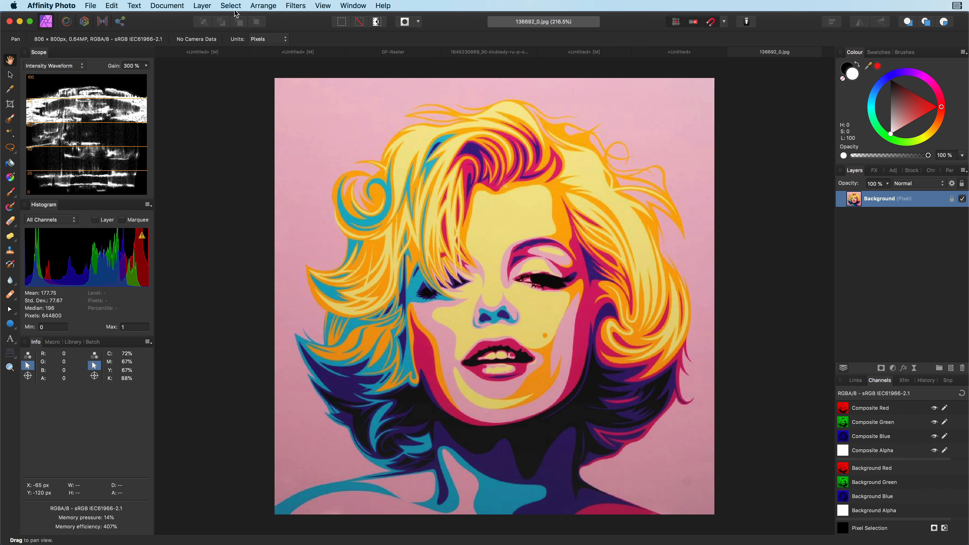
{"action": "left_click", "coordinate": [187, 6]}
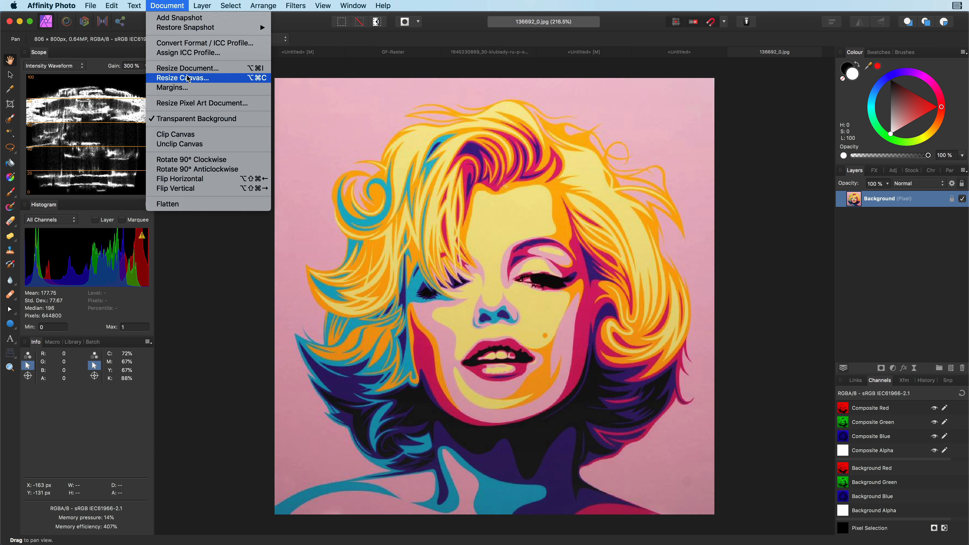
{"action": "left_click", "coordinate": [187, 69]}
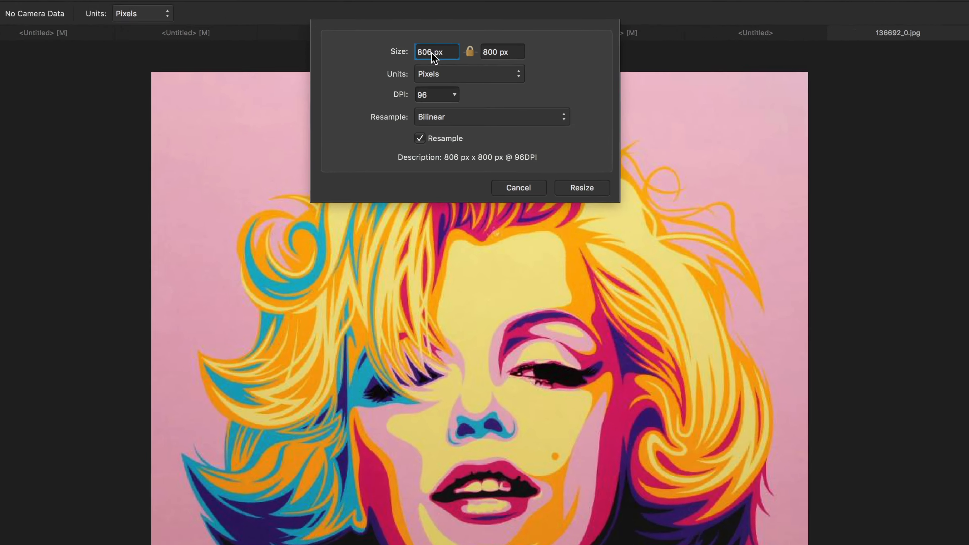
{"action": "left_click_drag", "start_coordinate": [463, 65], "coordinate": [459, 65]}
{"action": "key", "text": "Right"}
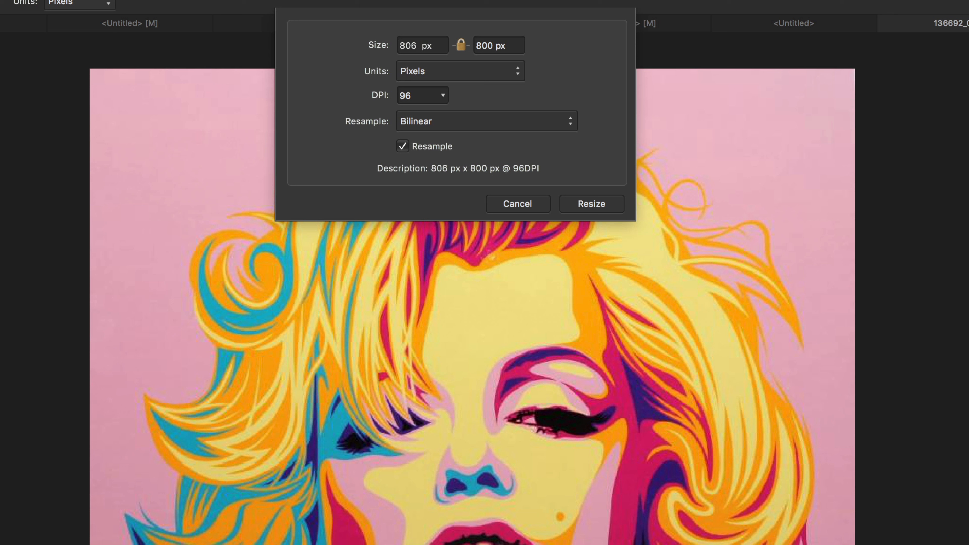
{"action": "type", "text": "* 4"}
{"action": "key", "text": "Tab"}
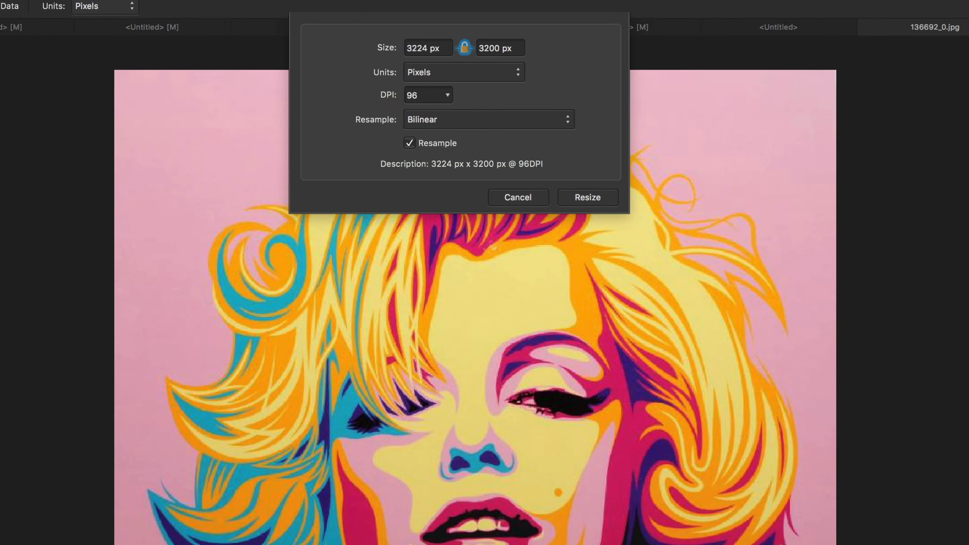
{"action": "key", "text": "Return"}
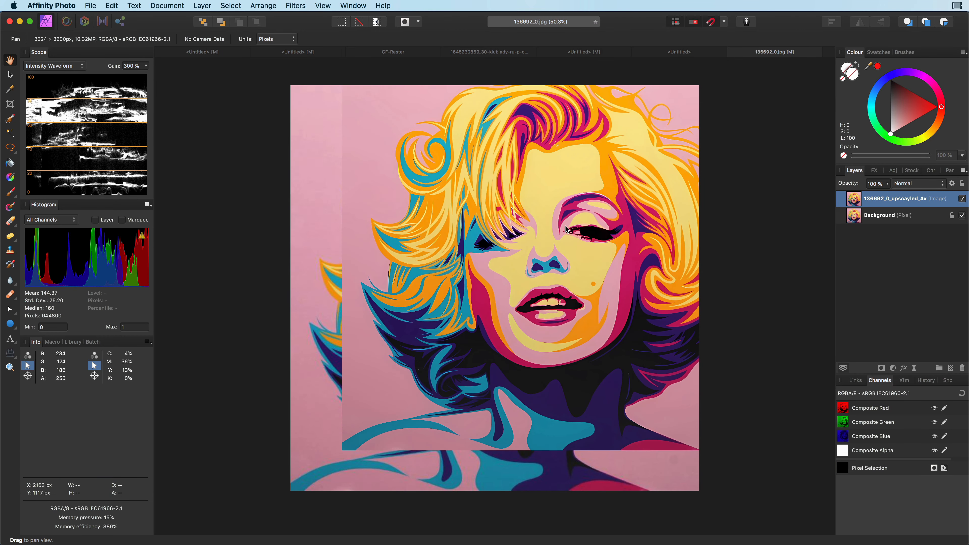
Compare the 136692_0_upscayled_4x layer with the resized original by toggling its visibility at 100% and at closer magnification
{"action": "key", "text": "v"}
{"action": "key", "text": "super+1"}
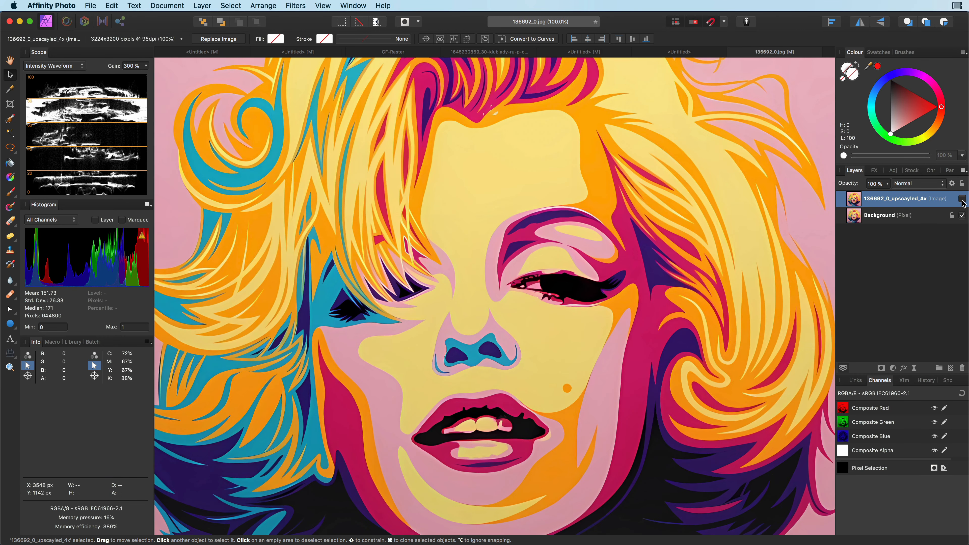
{"action": "left_click", "coordinate": [961, 201]}
{"action": "left_click", "coordinate": [961, 200]}
{"action": "left_click", "coordinate": [962, 200]}
{"action": "scroll", "coordinate": [442, 372], "scroll_direction": "up", "scroll_amount": 5}
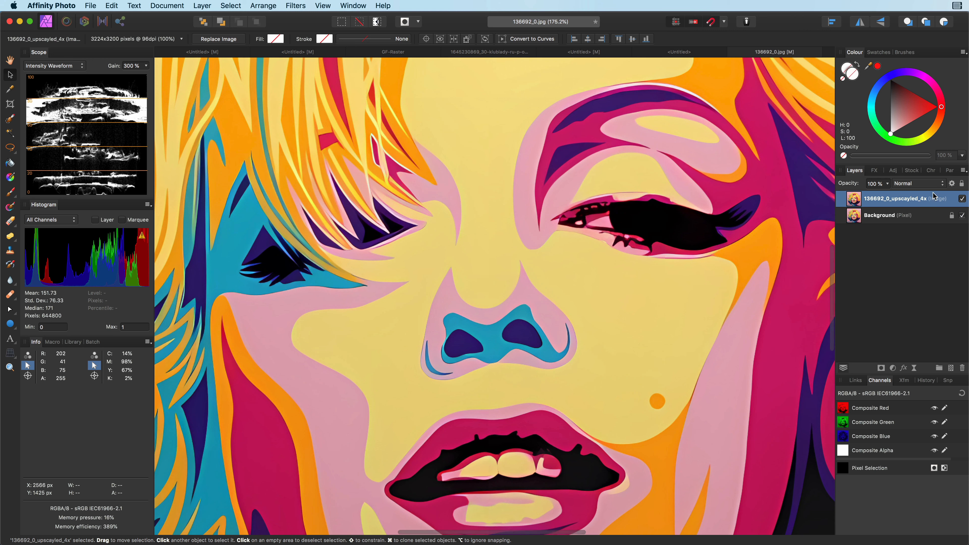
{"action": "left_click", "coordinate": [962, 198]}
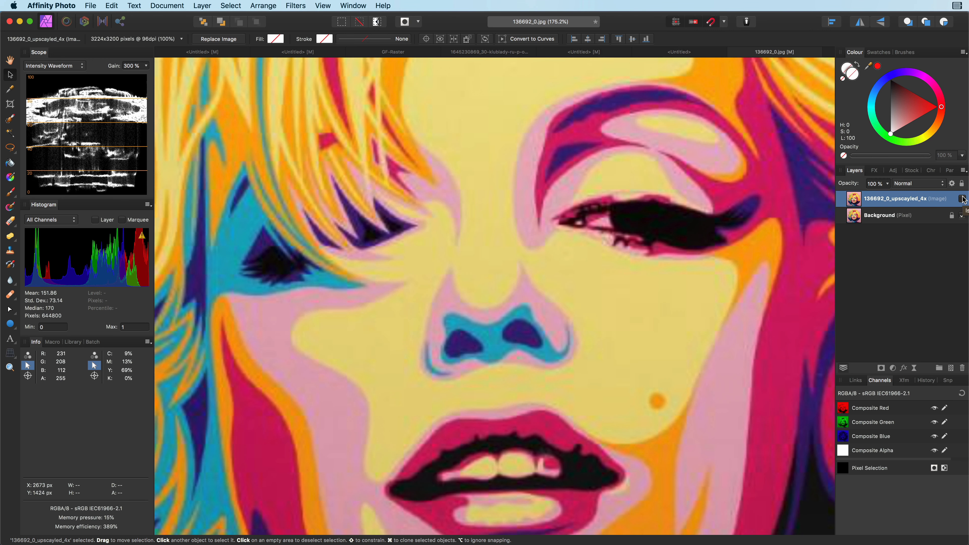
{"action": "left_click", "coordinate": [962, 199]}
In Safari, find the white car photo in the Pexels results for lands and save a screenshot cropped to it
{"action": "key", "text": "ctrl+Left"}
{"action": "scroll", "coordinate": [578, 372], "scroll_direction": "down", "scroll_amount": 6}
{"action": "scroll", "coordinate": [578, 371], "scroll_direction": "down", "scroll_amount": 20}
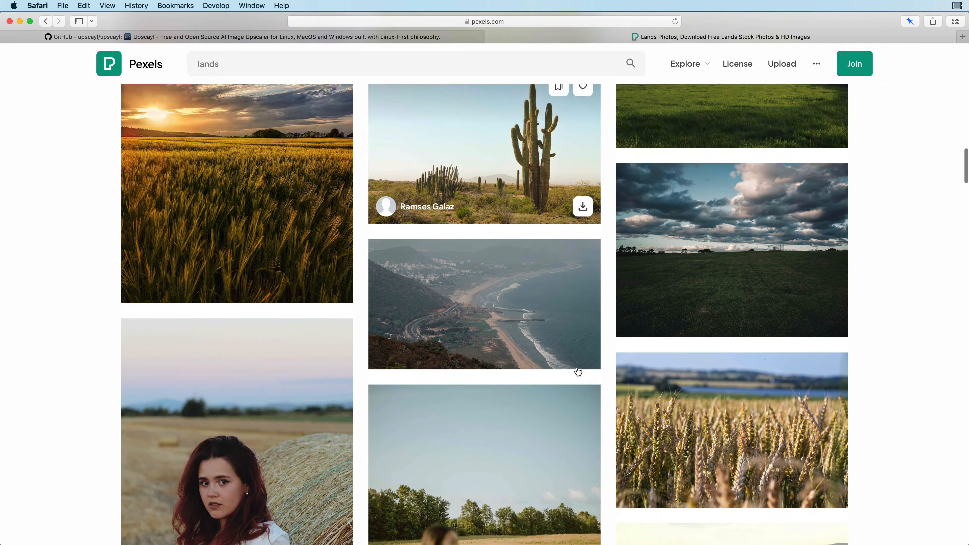
{"action": "scroll", "coordinate": [578, 372], "scroll_direction": "down", "scroll_amount": 20}
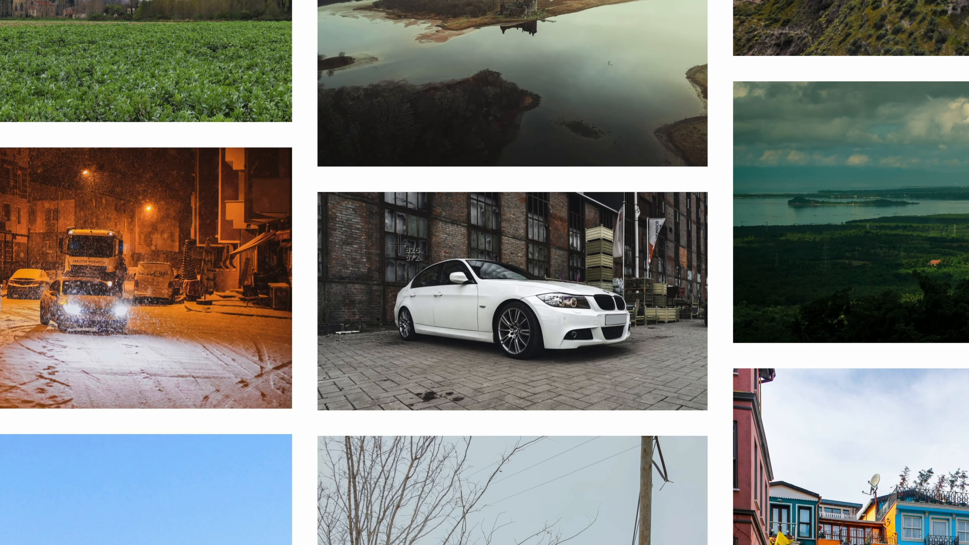
{"action": "key", "text": "super+shift+4"}
{"action": "left_click_drag", "start_coordinate": [326, 198], "coordinate": [705, 410]}
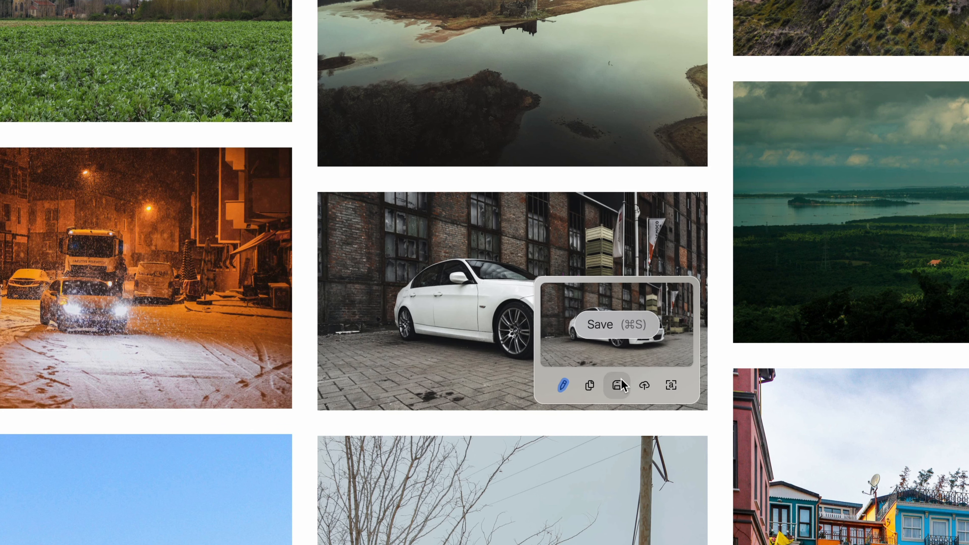
{"action": "left_click", "coordinate": [617, 385]}
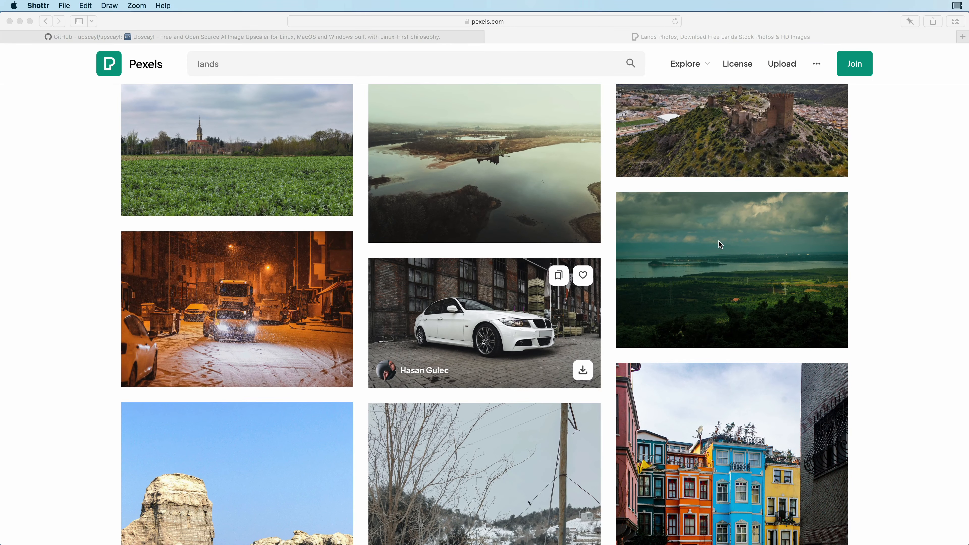
Download the white car photo from Pexels and dismiss the thank-you dialog
{"action": "left_click", "coordinate": [852, 345]}
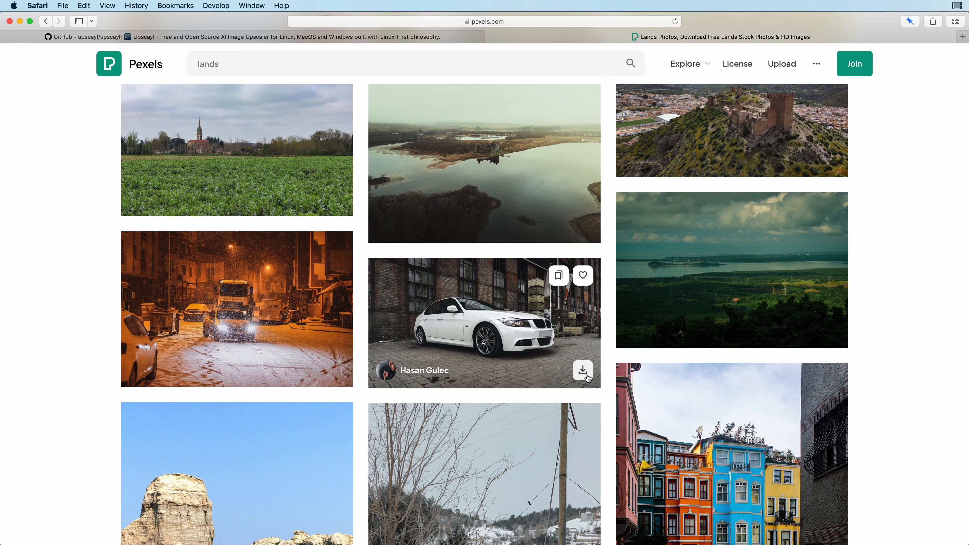
{"action": "left_click", "coordinate": [583, 370]}
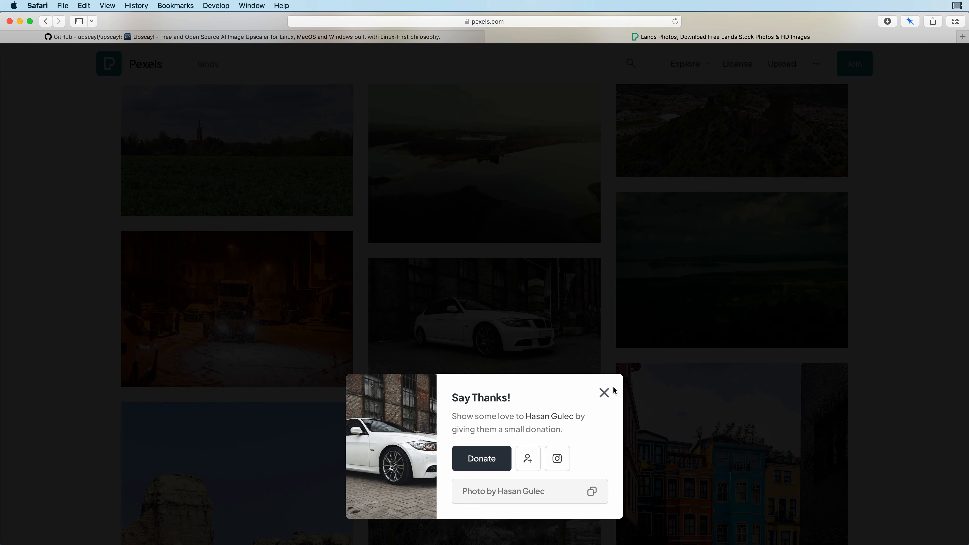
{"action": "left_click", "coordinate": [604, 393]}
Switch to Upscayl, clear the portrait, and load the white car image for upscaling
{"action": "key", "text": "super+Tab"}
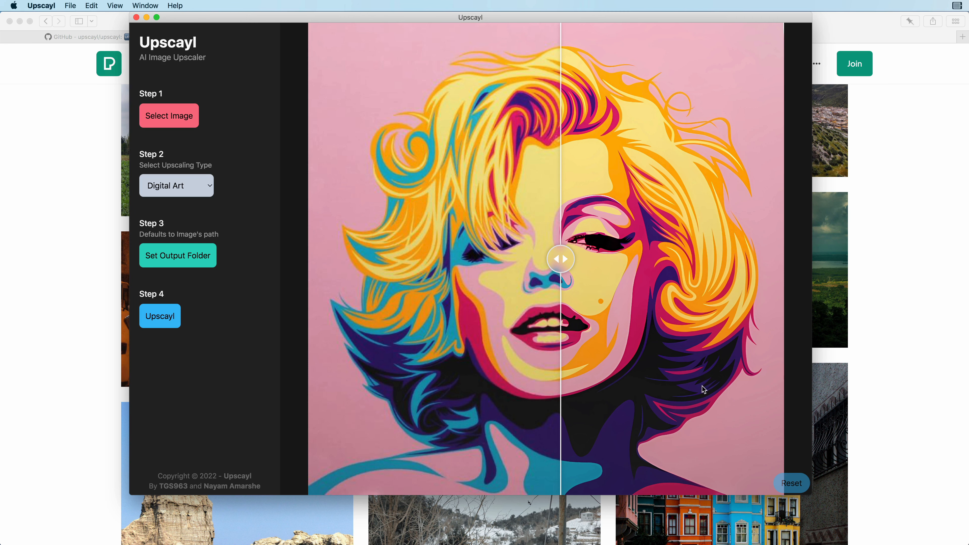
{"action": "left_click", "coordinate": [799, 486]}
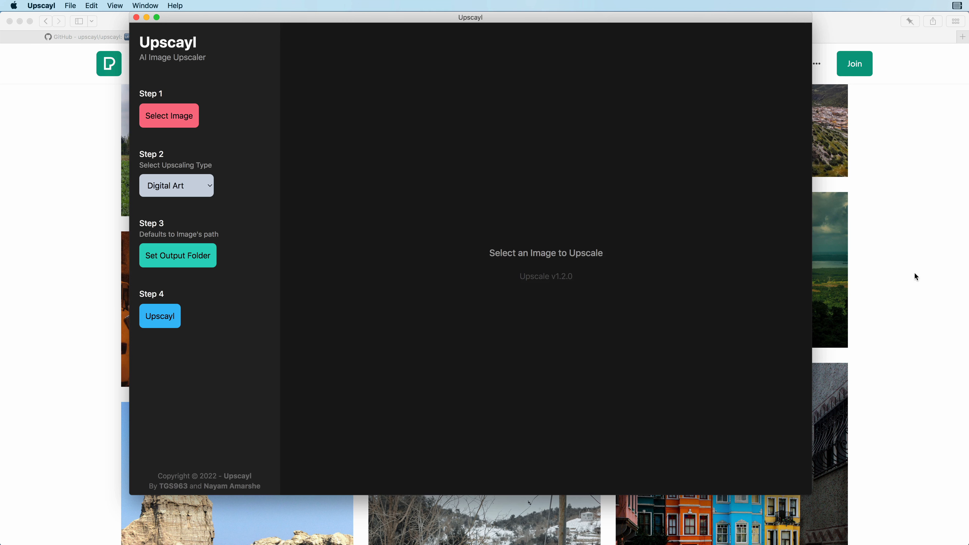
{"action": "key", "text": "super+Tab"}
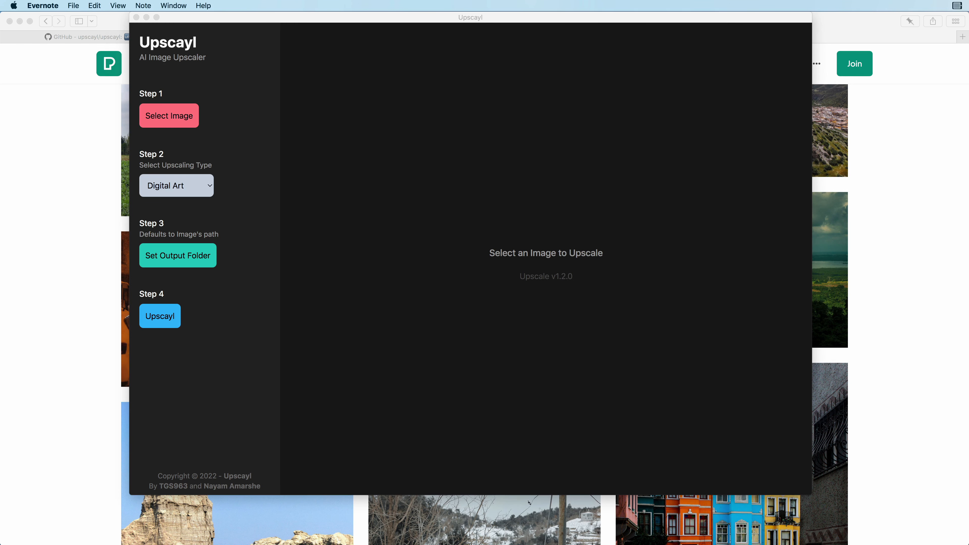
{"action": "left_click_drag", "start_coordinate": [968, 428], "coordinate": [601, 361]}
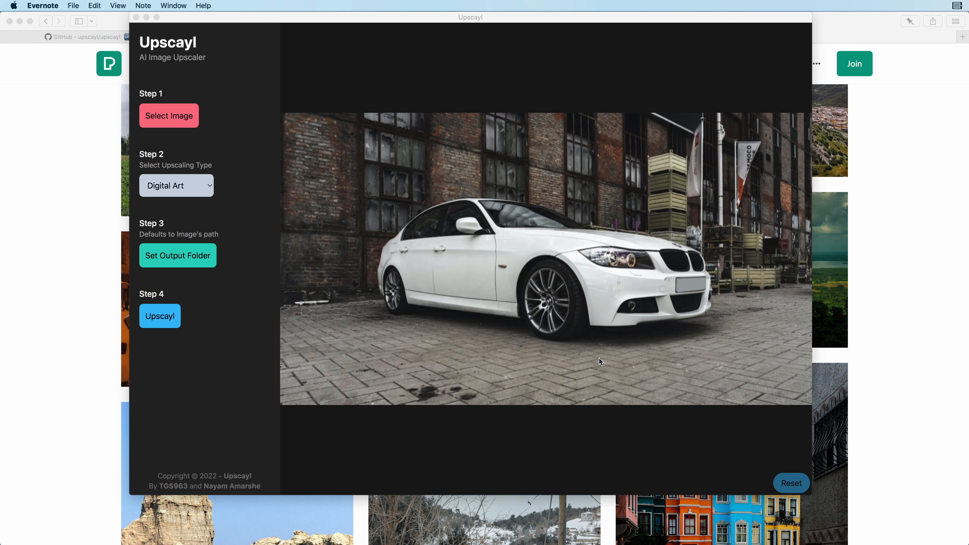
Set the upscaling type to General Photo and upscale the white car image
{"action": "left_click", "coordinate": [158, 177]}
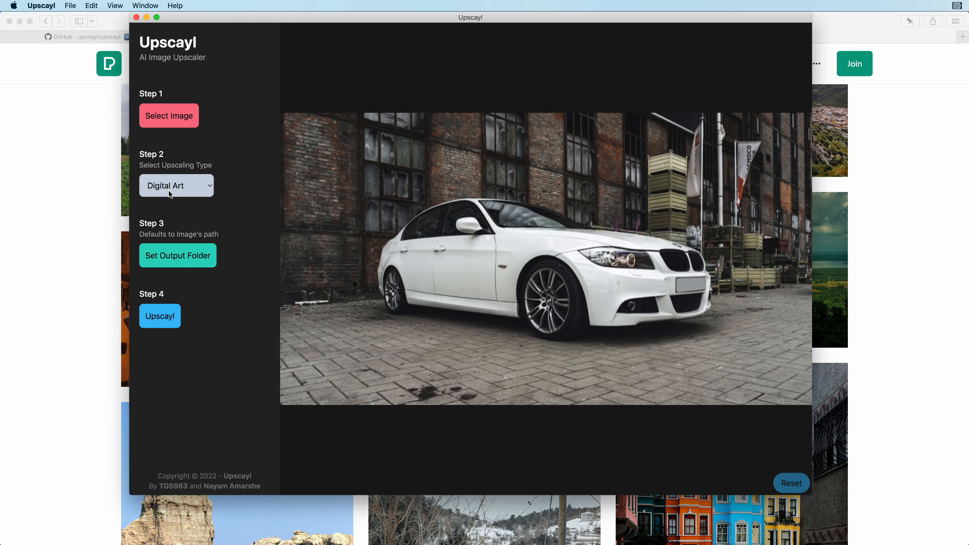
{"action": "left_click", "coordinate": [179, 185]}
{"action": "left_click", "coordinate": [190, 174]}
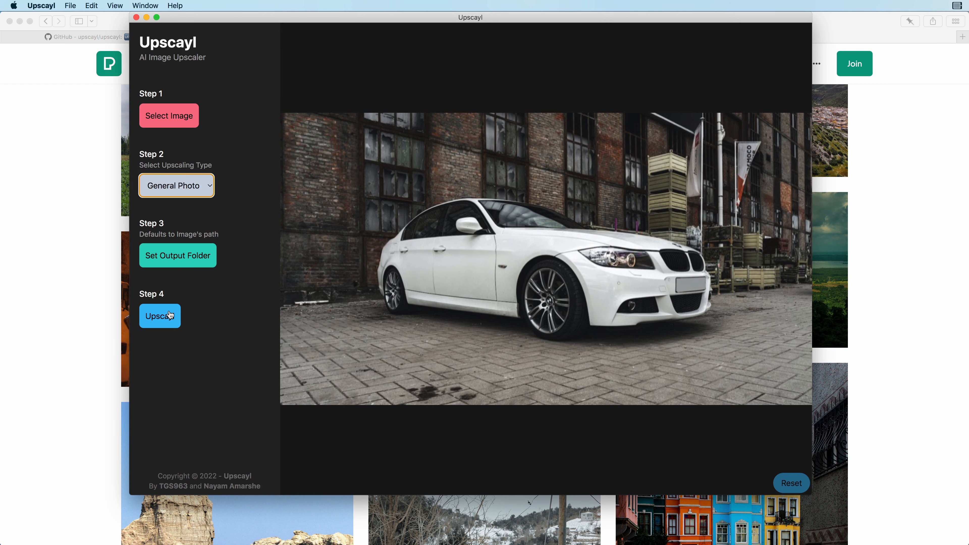
{"action": "left_click", "coordinate": [159, 316]}
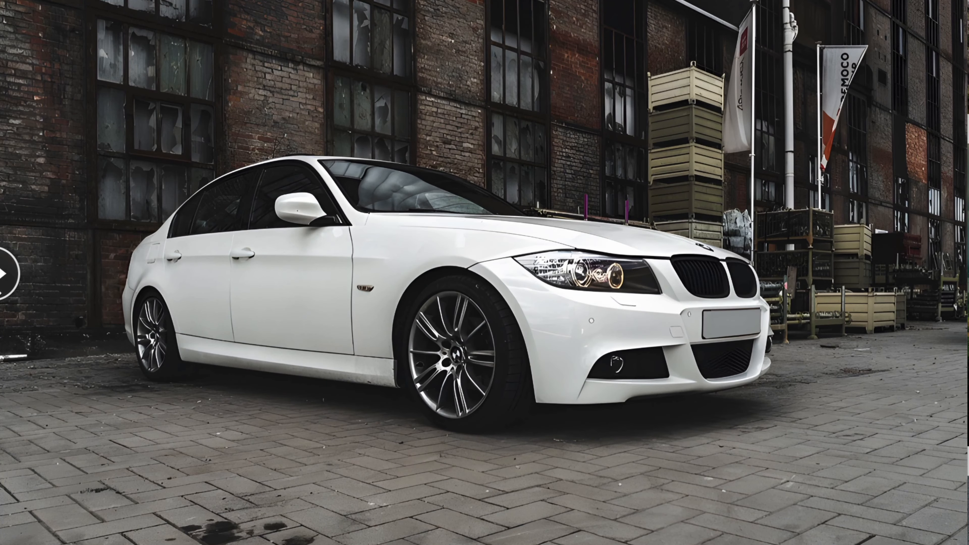
Compare the upscaled white car with its original, then switch to Affinity Photo and open SCR-20220901-n64.jpeg as a new document
{"action": "left_click_drag", "start_coordinate": [3, 273], "coordinate": [598, 287]}
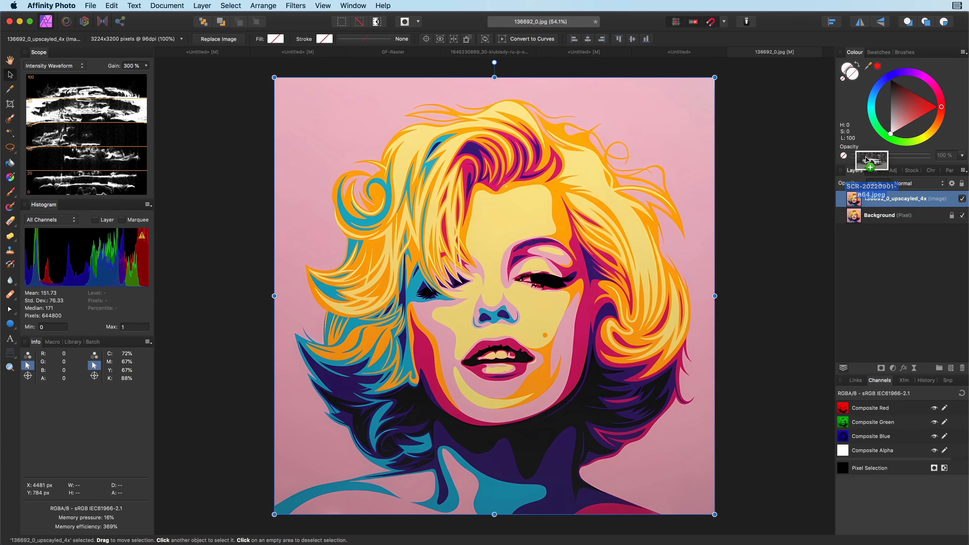
{"action": "left_click_drag", "start_coordinate": [866, 158], "coordinate": [804, 58]}
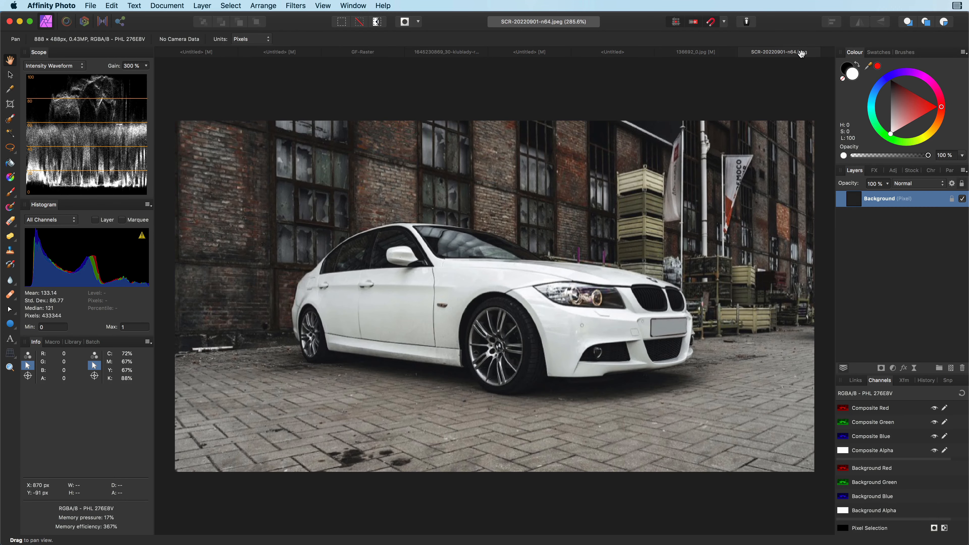
Resize the car screenshot document to four times its size, 3552 × 1952 px, with Bilinear resampling
{"action": "left_click", "coordinate": [167, 5]}
{"action": "left_click", "coordinate": [179, 70]}
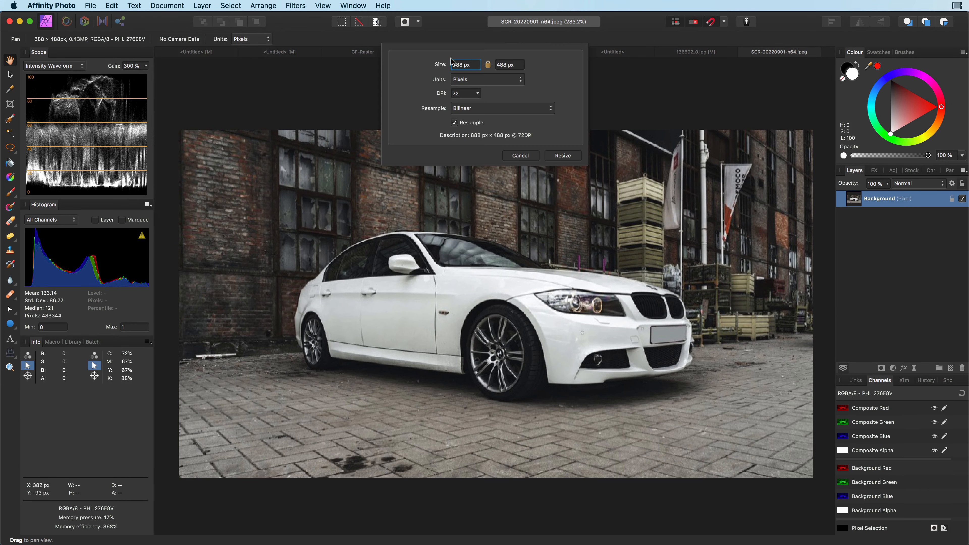
{"action": "left_click", "coordinate": [463, 65]}
{"action": "left_click", "coordinate": [464, 65]}
{"action": "type", "text": "* 4"}
{"action": "key", "text": "Tab"}
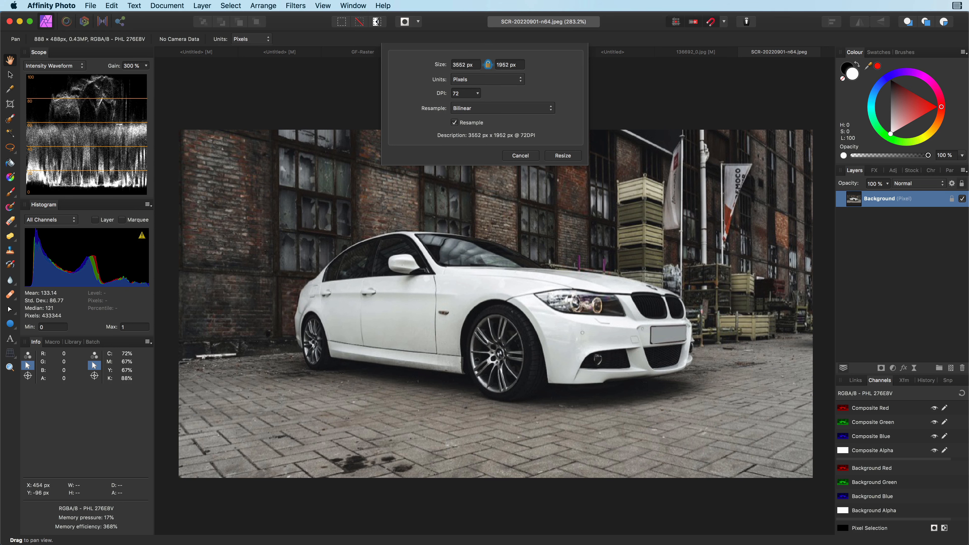
{"action": "left_click", "coordinate": [556, 155]}
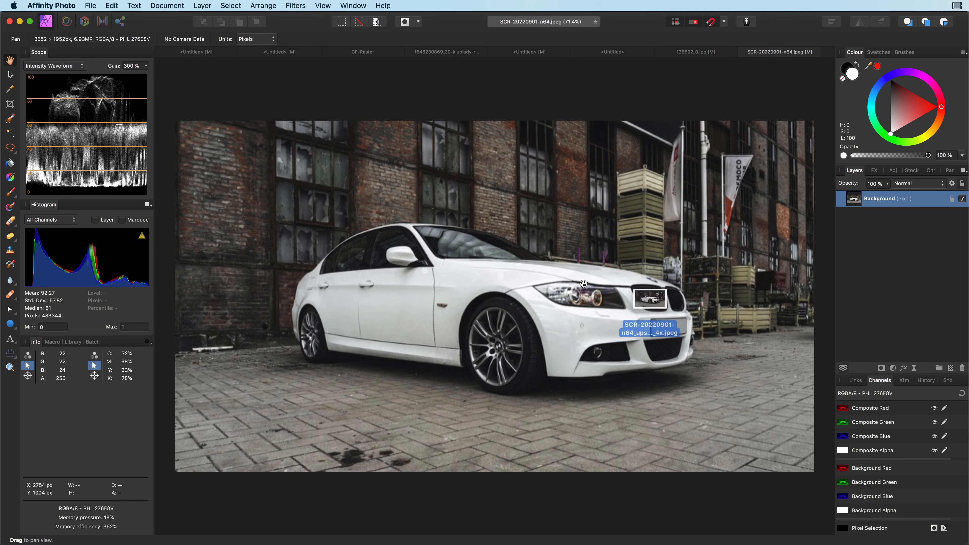
Place the upscayled_4x car image as a layer over the resized screenshot
{"action": "left_click_drag", "start_coordinate": [649, 300], "coordinate": [559, 297]}
{"action": "key", "text": "v"}
{"action": "scroll", "coordinate": [559, 297], "scroll_direction": "up", "scroll_amount": 4}
Toggle the upscaled layer to compare it with the resized screenshot on the car body, broken windows and brick wall
{"action": "left_click", "coordinate": [963, 198]}
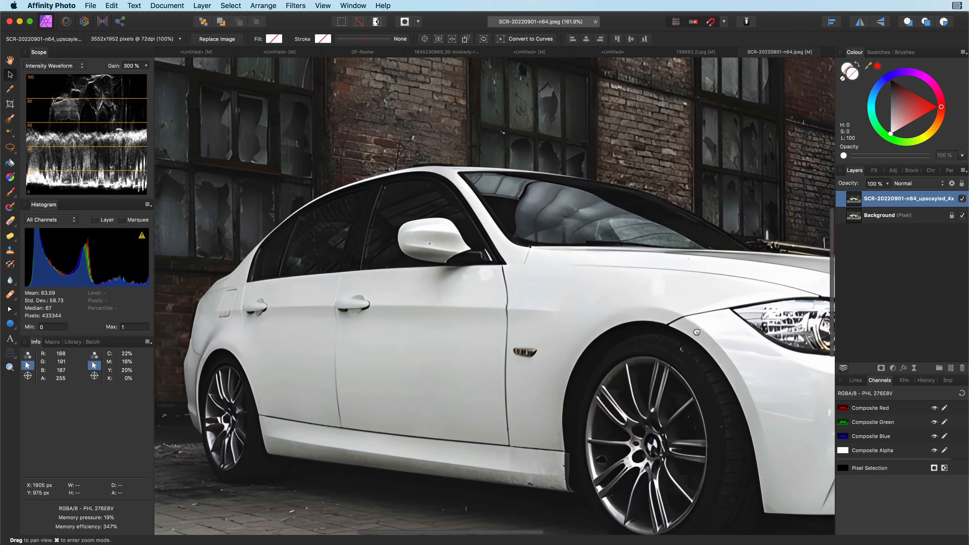
{"action": "left_click", "coordinate": [962, 199]}
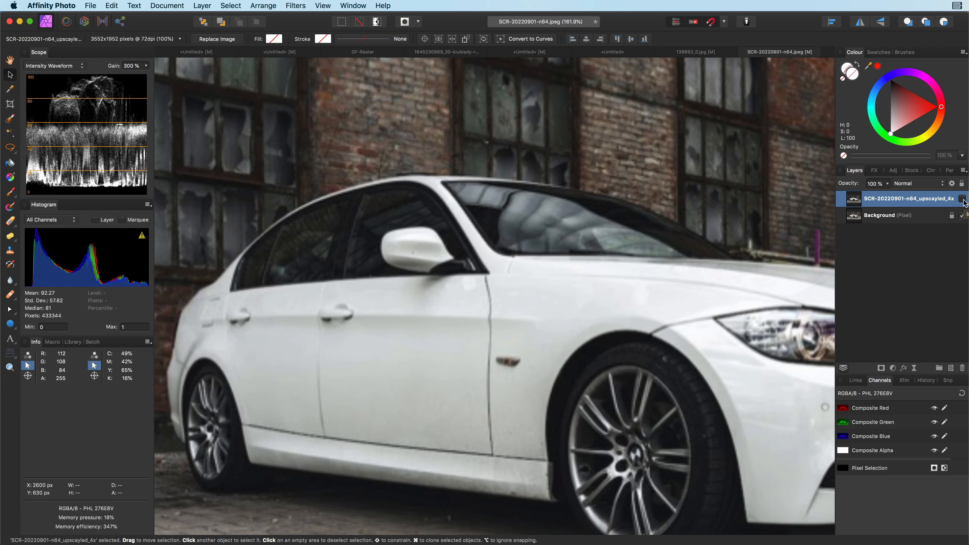
{"action": "scroll", "coordinate": [437, 256], "scroll_direction": "up", "scroll_amount": 5}
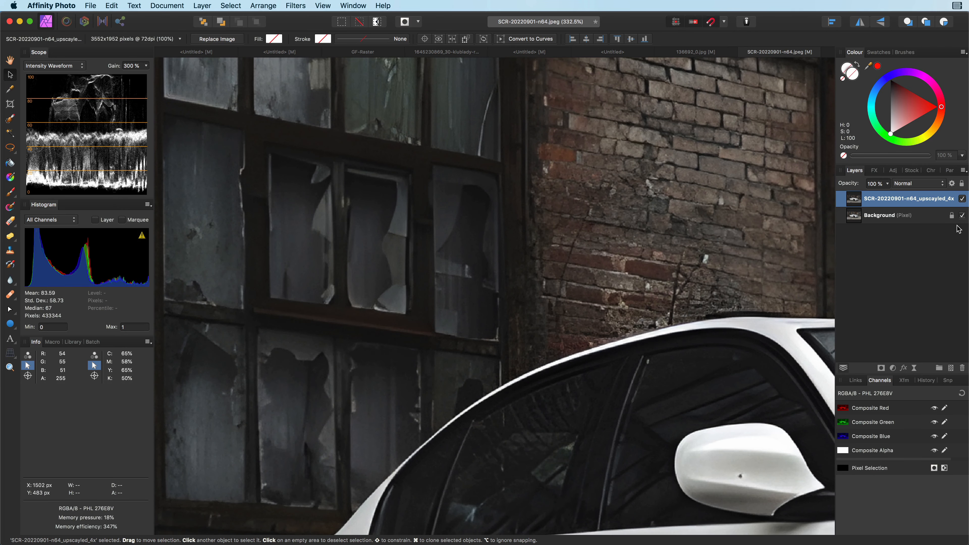
{"action": "left_click", "coordinate": [963, 198]}
{"action": "left_click", "coordinate": [963, 199]}
{"action": "left_click", "coordinate": [962, 199]}
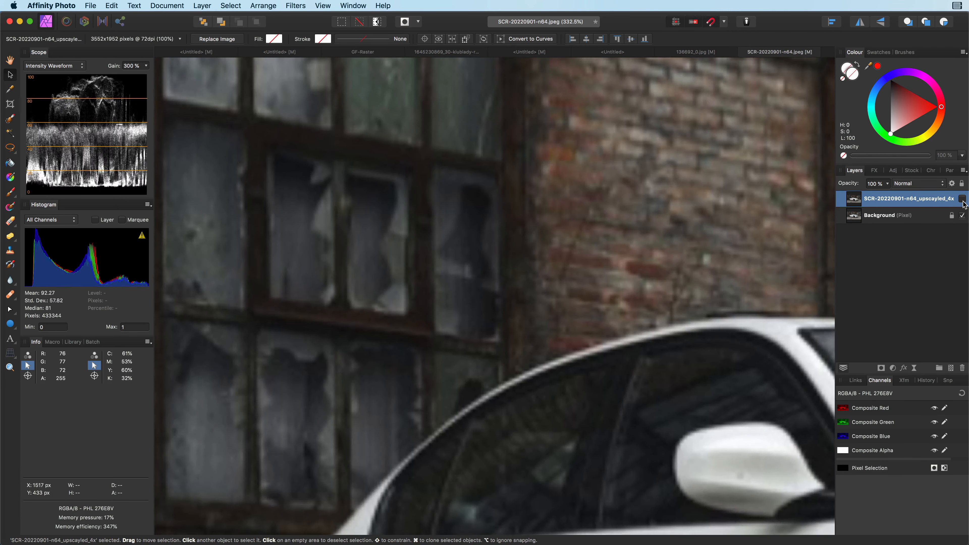
{"action": "left_click", "coordinate": [962, 200]}
Examine the wheel, paving and front bumper, toggling the upscaled layer at the car's front to compare it with the resized screenshot
{"action": "scroll", "coordinate": [679, 275], "scroll_direction": "down", "scroll_amount": 7}
{"action": "left_click_drag", "start_coordinate": [605, 296], "coordinate": [407, 45]}
{"action": "scroll", "coordinate": [650, 393], "scroll_direction": "up", "scroll_amount": 3}
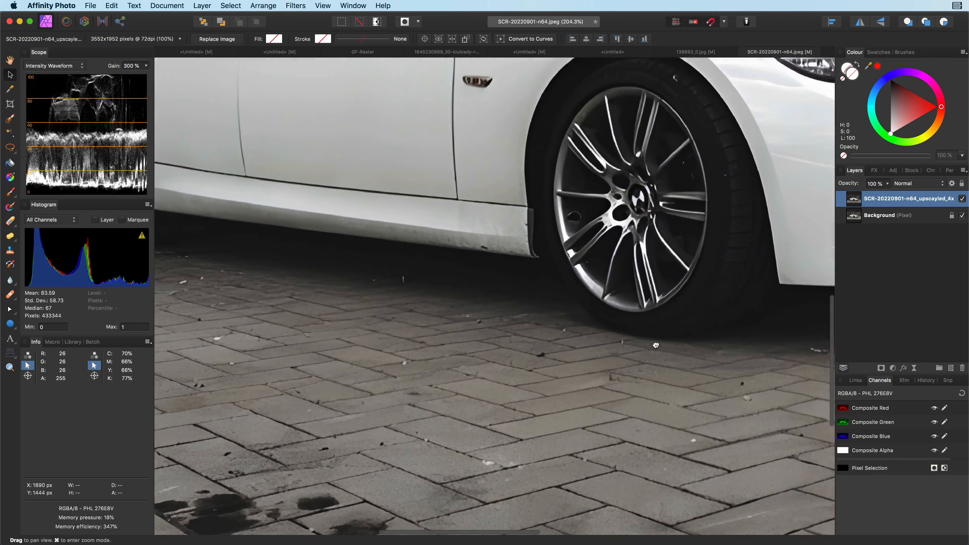
{"action": "left_click_drag", "start_coordinate": [656, 345], "coordinate": [534, 473]}
{"action": "left_click_drag", "start_coordinate": [761, 342], "coordinate": [443, 372]}
{"action": "left_click_drag", "start_coordinate": [626, 384], "coordinate": [617, 420]}
{"action": "scroll", "coordinate": [477, 331], "scroll_direction": "up", "scroll_amount": 3}
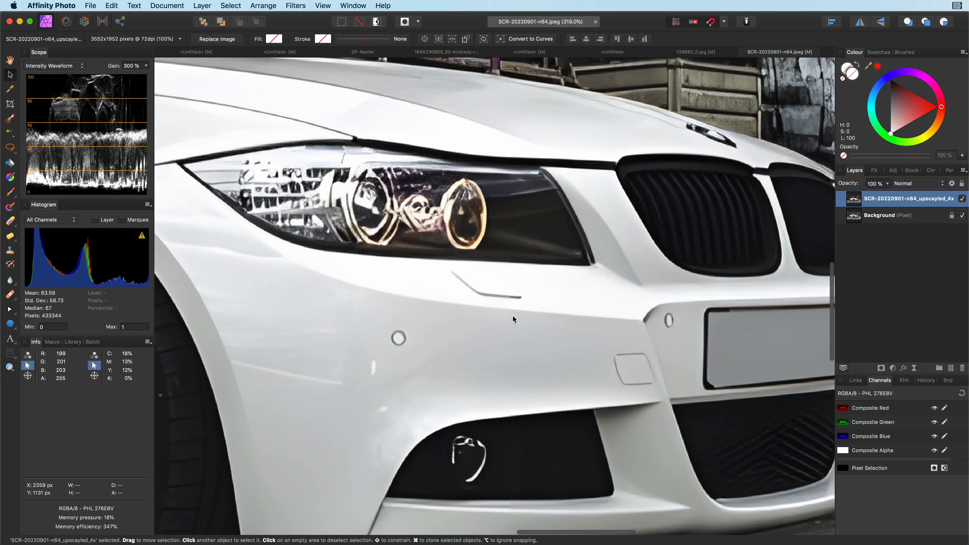
{"action": "left_click", "coordinate": [963, 198]}
{"action": "left_click", "coordinate": [962, 198]}
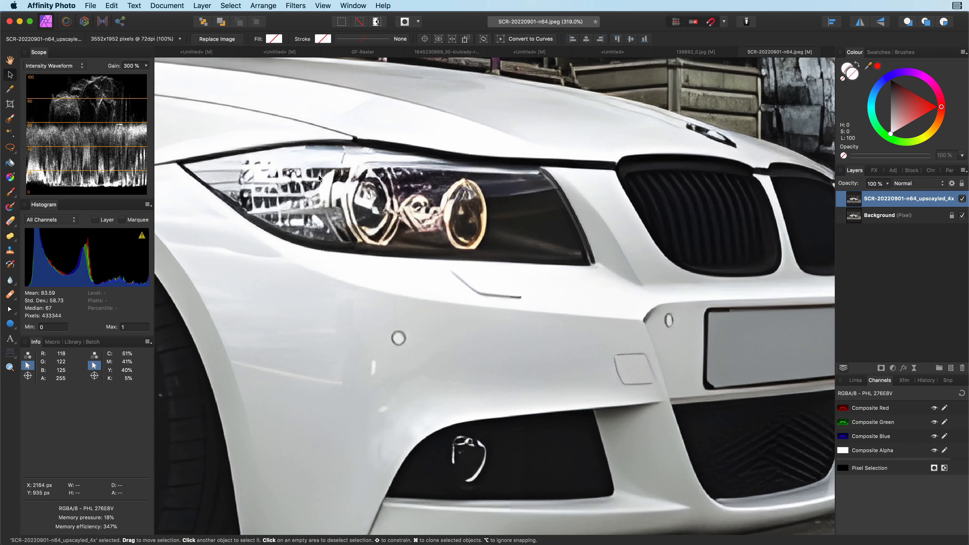
Compare the headlight's fine detail at close range with the upscaled layer hidden and shown
{"action": "scroll", "coordinate": [398, 215], "scroll_direction": "up", "scroll_amount": 3}
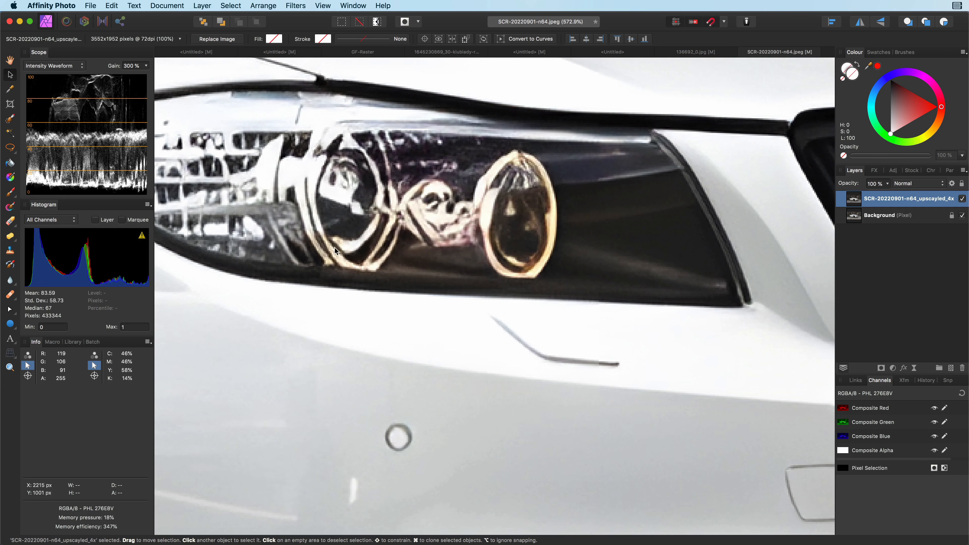
{"action": "left_click", "coordinate": [962, 199]}
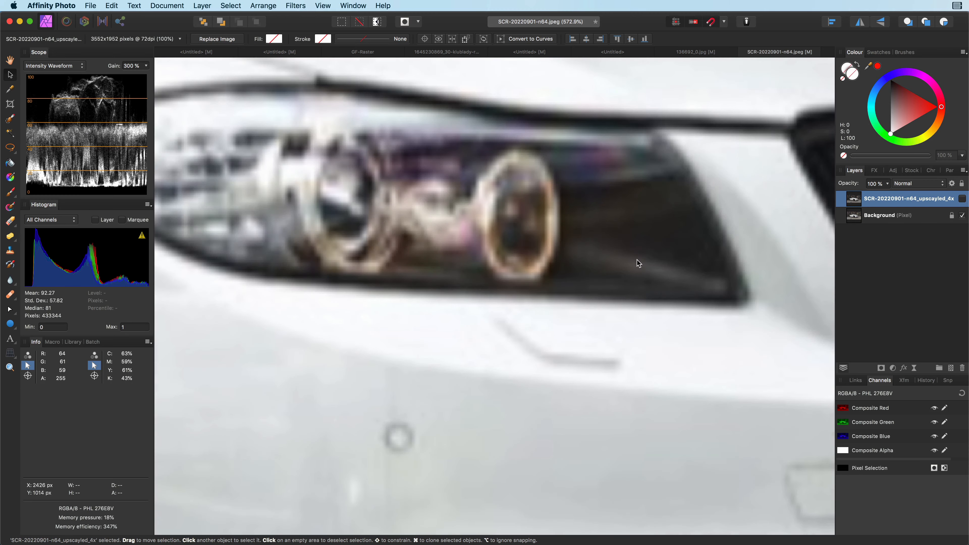
{"action": "left_click", "coordinate": [962, 198]}
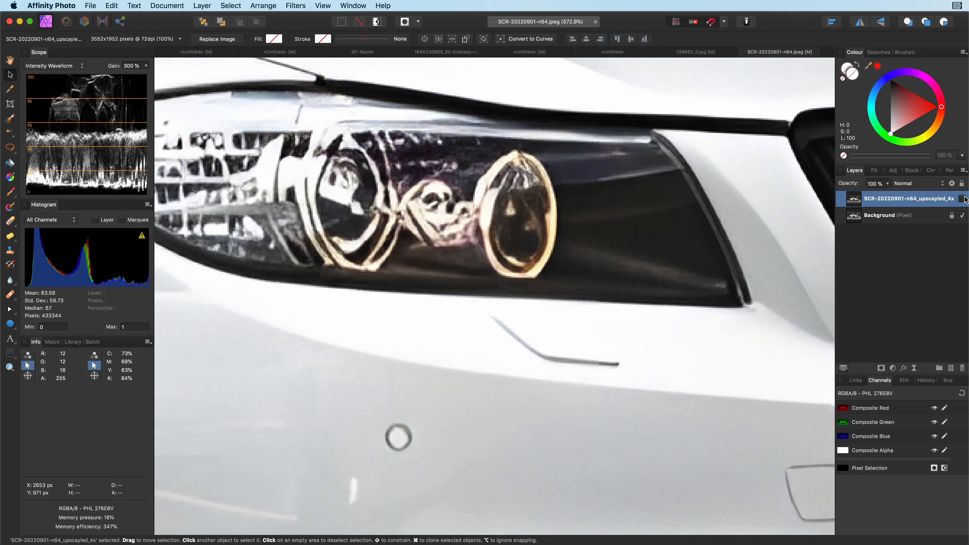
Place the original Pexels car photo as the top layer and scale it down to match the car underneath
{"action": "scroll", "coordinate": [544, 319], "scroll_direction": "down", "scroll_amount": 10}
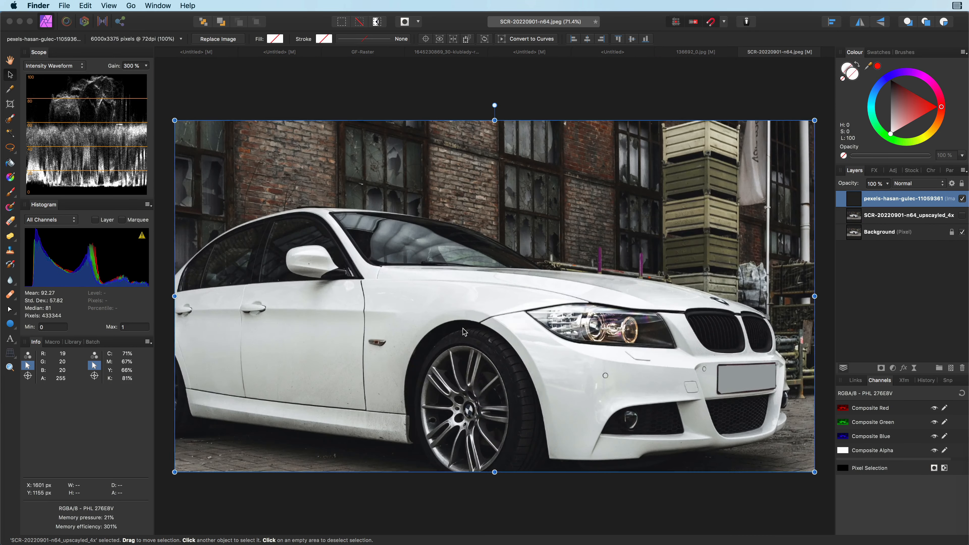
{"action": "scroll", "coordinate": [610, 322], "scroll_direction": "down", "scroll_amount": 3}
{"action": "left_click_drag", "start_coordinate": [739, 484], "coordinate": [651, 427]}
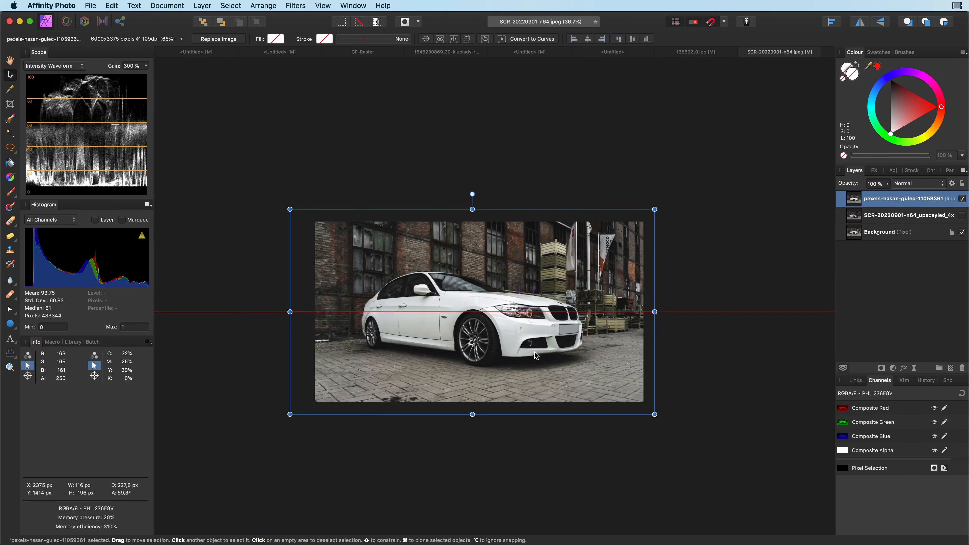
Show the upscaled layer and toggle the original Pexels photo above it to compare the wheel, headlight and bumper
{"action": "scroll", "coordinate": [533, 362], "scroll_direction": "up", "scroll_amount": 5}
{"action": "scroll", "coordinate": [487, 299], "scroll_direction": "up", "scroll_amount": 6}
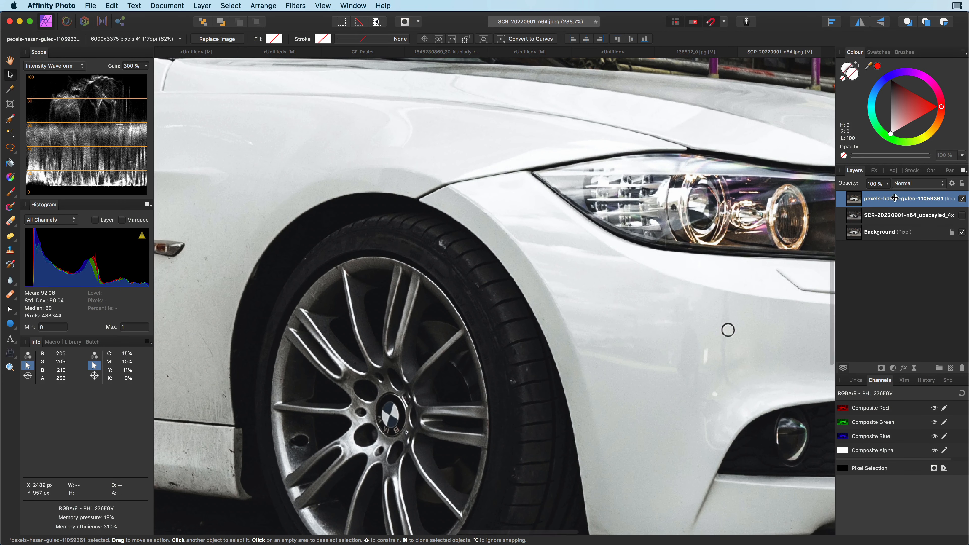
{"action": "left_click", "coordinate": [962, 217]}
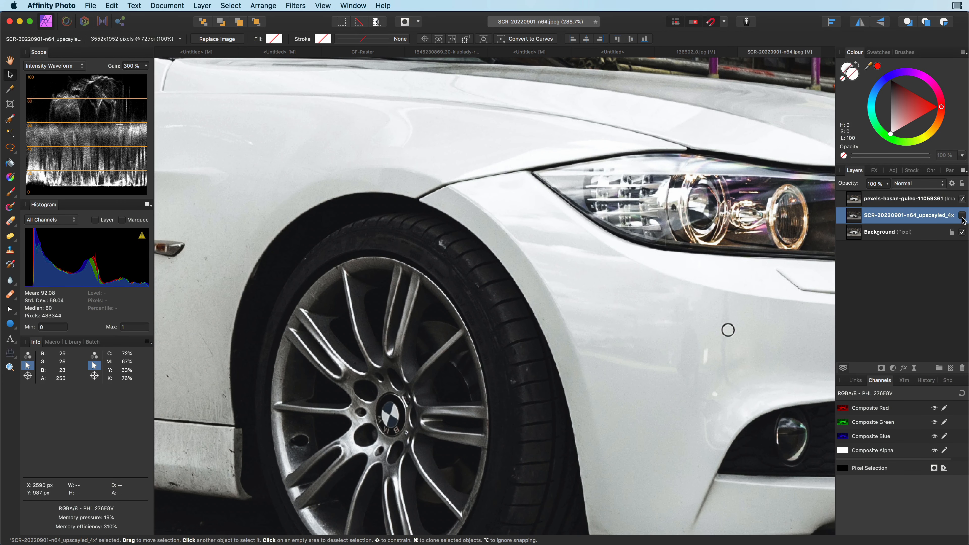
{"action": "left_click", "coordinate": [962, 199]}
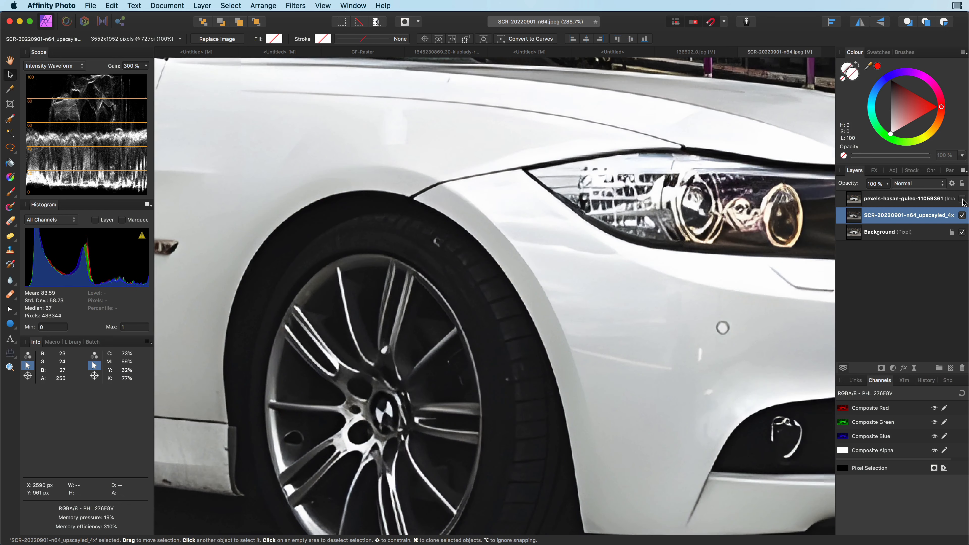
{"action": "left_click", "coordinate": [962, 199]}
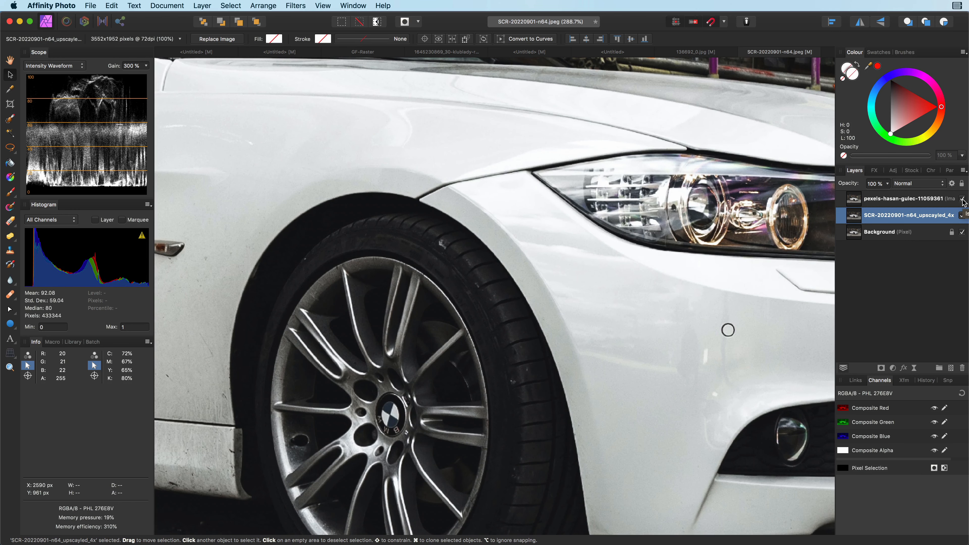
{"action": "left_click", "coordinate": [962, 200]}
{"action": "left_click", "coordinate": [962, 199]}
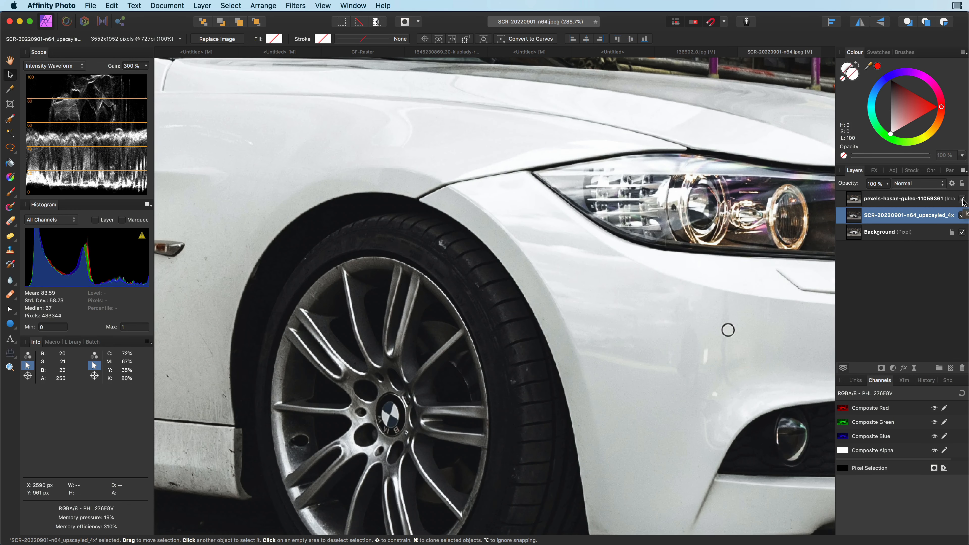
{"action": "left_click", "coordinate": [962, 200]}
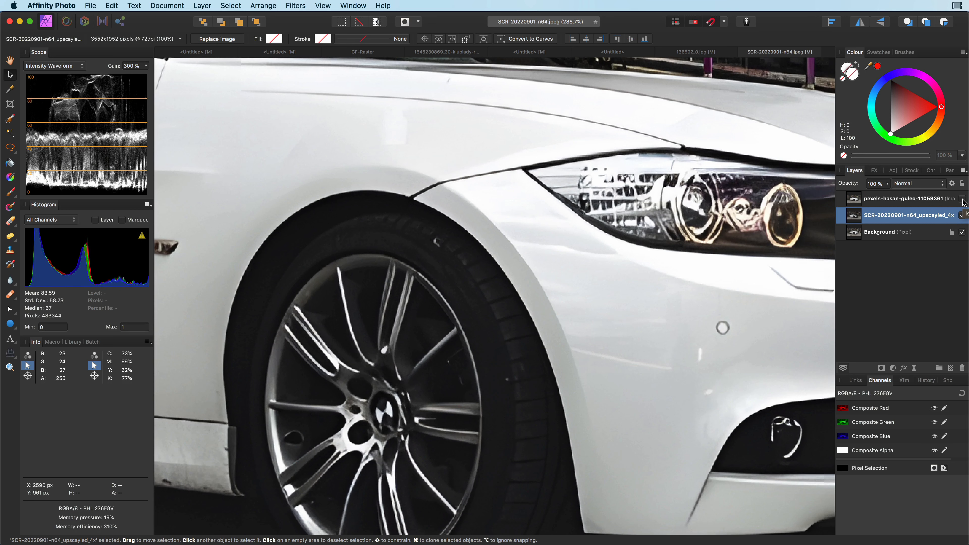
{"action": "left_click", "coordinate": [962, 199]}
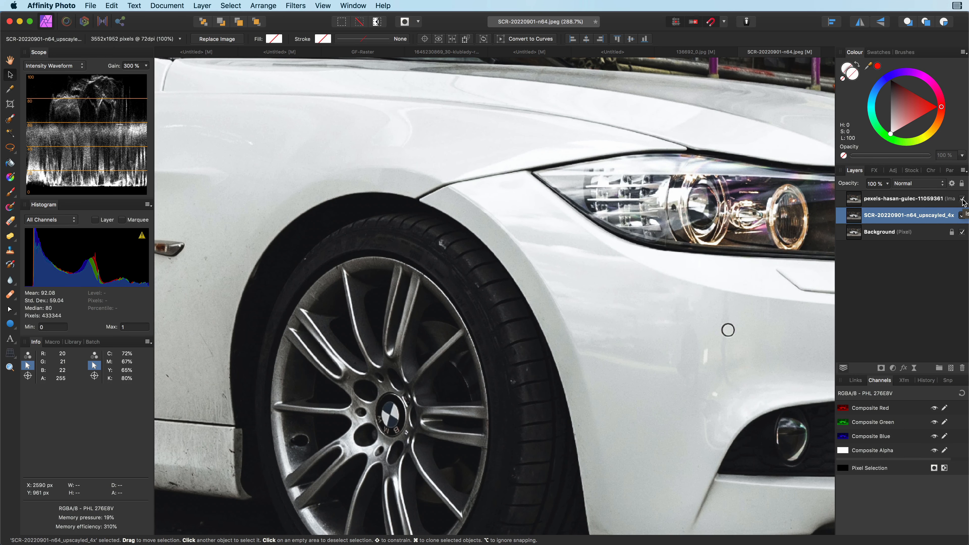
{"action": "left_click", "coordinate": [962, 199]}
{"action": "left_click", "coordinate": [962, 199]}
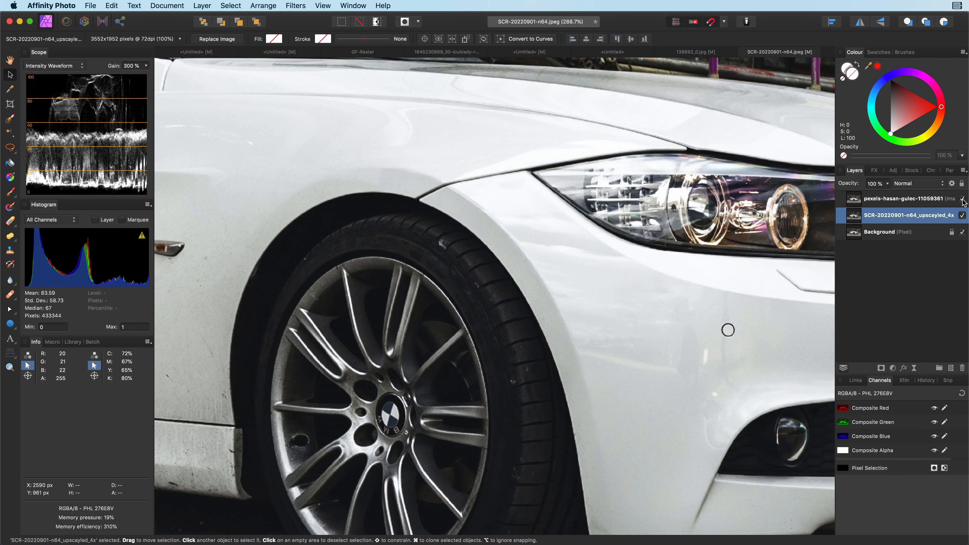
Open the red-dress photo's document and resize it to 1280 × 853.3 px with Bilinear resampling
{"action": "left_click", "coordinate": [533, 53]}
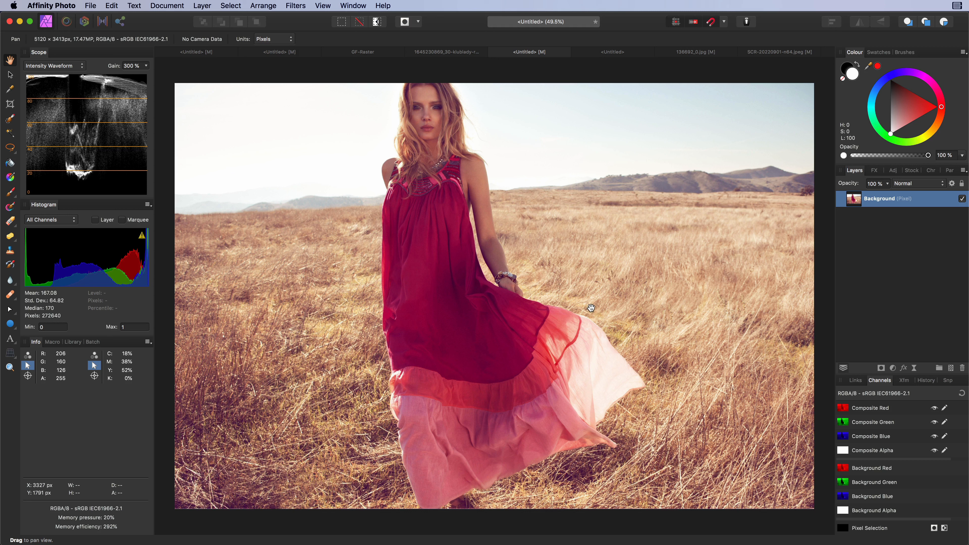
{"action": "left_click", "coordinate": [167, 6]}
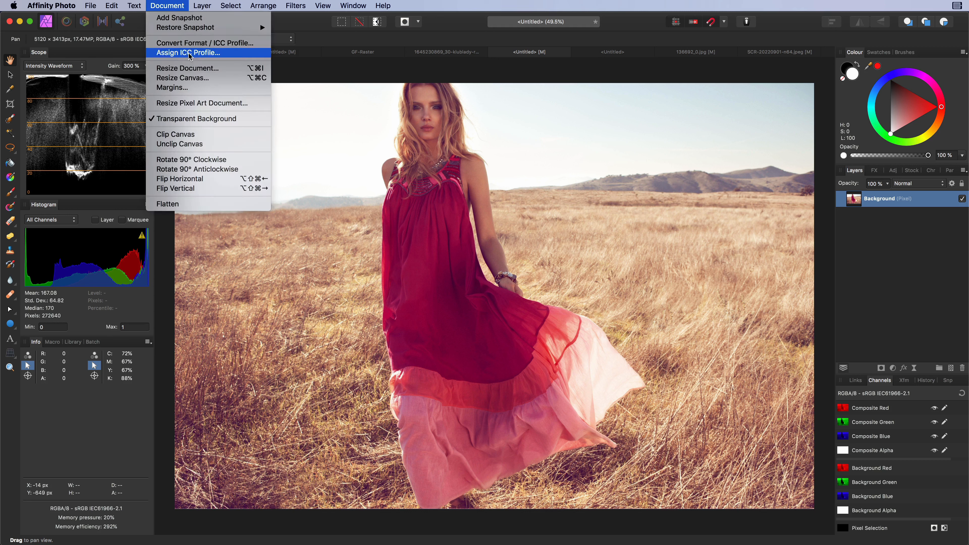
{"action": "left_click", "coordinate": [197, 69]}
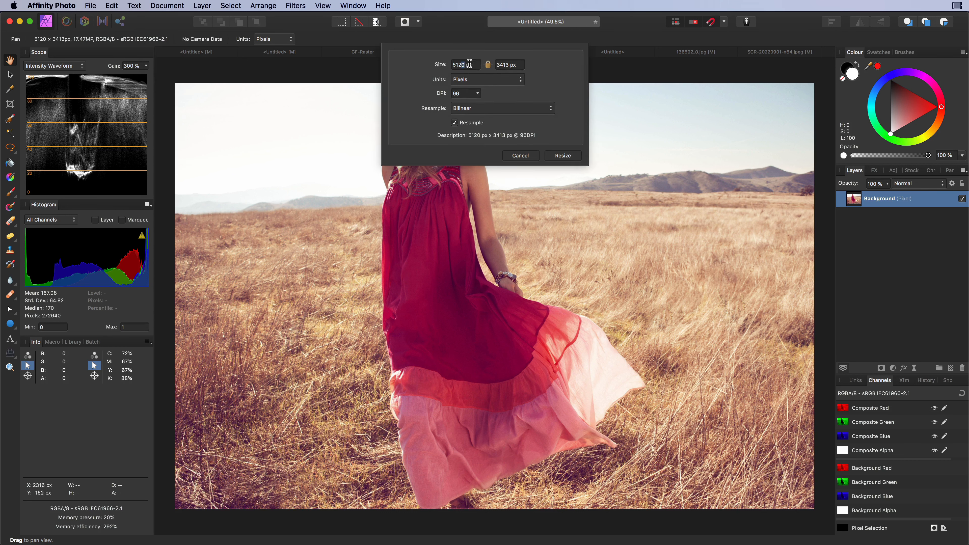
{"action": "key", "text": "Tab"}
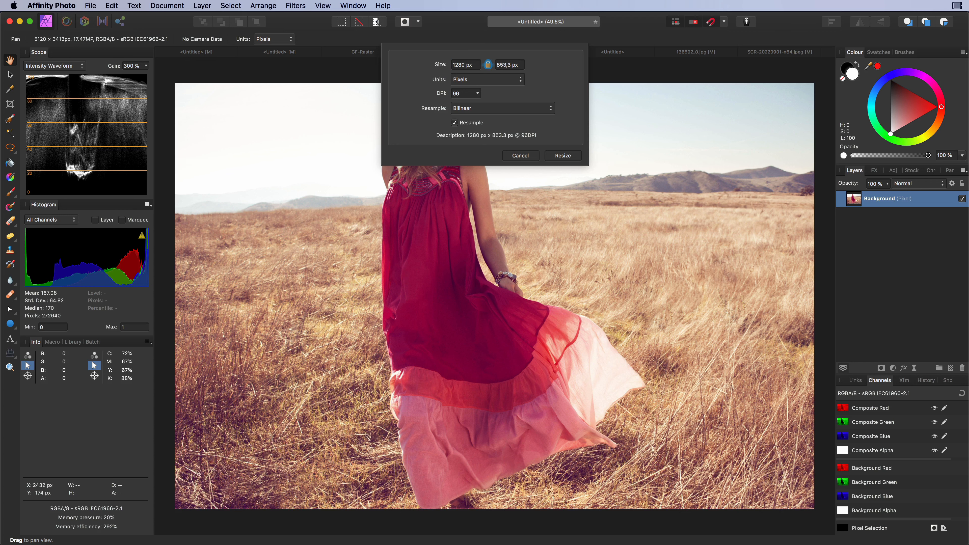
{"action": "left_click", "coordinate": [565, 155]}
Inspect the woman's face in the reduced photo, export the photo, and clear the white car from Upscayl
{"action": "scroll", "coordinate": [428, 159], "scroll_direction": "up", "scroll_amount": 5}
{"action": "scroll", "coordinate": [428, 158], "scroll_direction": "up", "scroll_amount": 6}
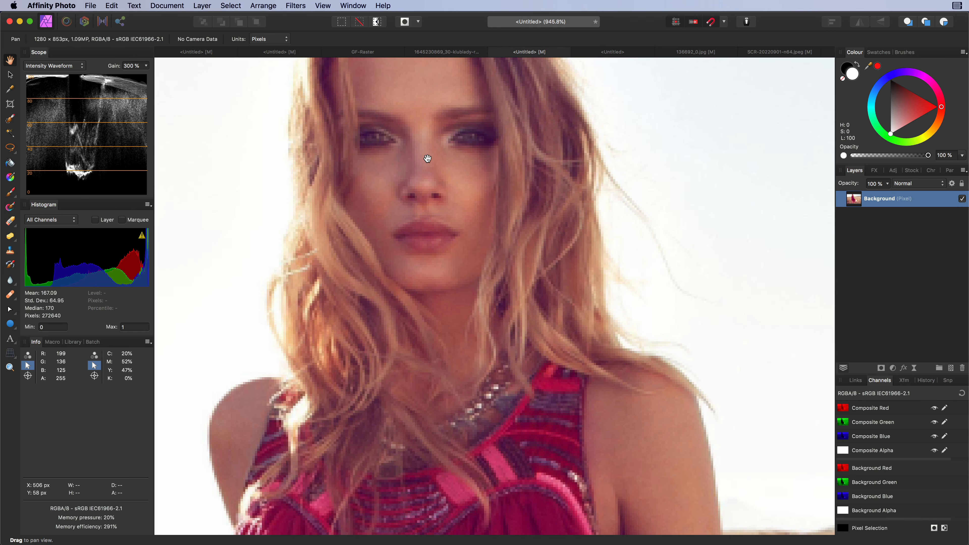
{"action": "key", "text": "super+0"}
{"action": "left_click", "coordinate": [89, 5]}
{"action": "left_click", "coordinate": [128, 258]}
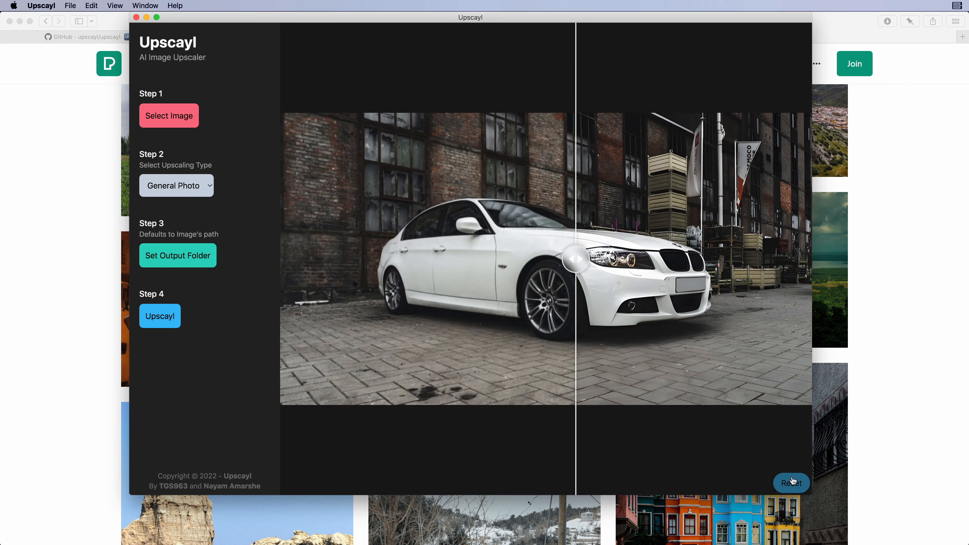
{"action": "left_click", "coordinate": [792, 482]}
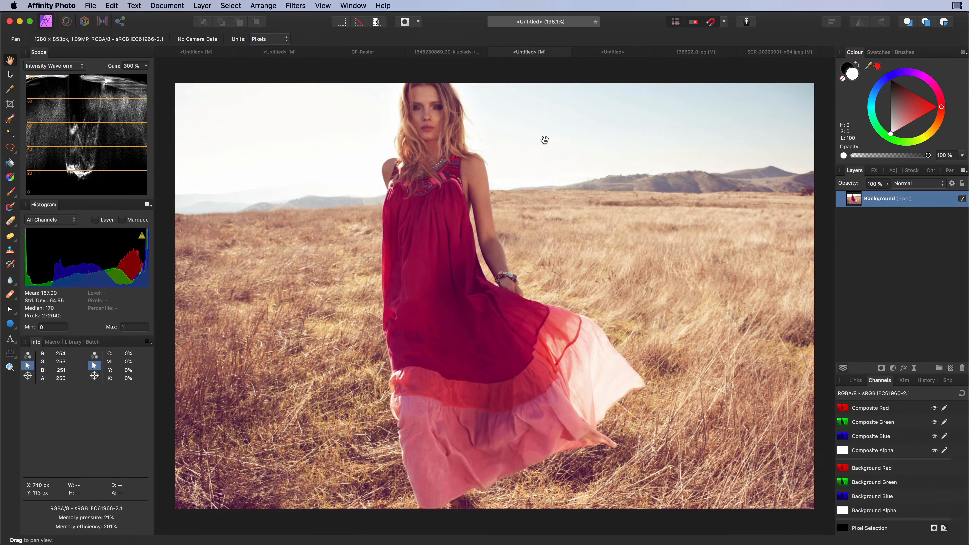
In Affinity Photo, copy the reduced red-dress photo, undo the resize, and paste the copy as a layer above the full-size photo
{"action": "left_click", "coordinate": [112, 6]}
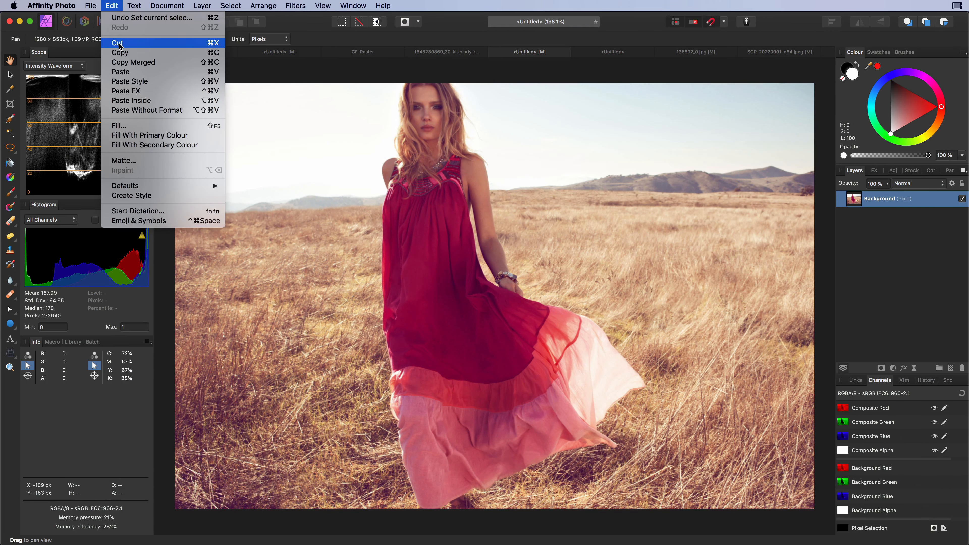
{"action": "left_click", "coordinate": [121, 52]}
{"action": "key", "text": "super+z"}
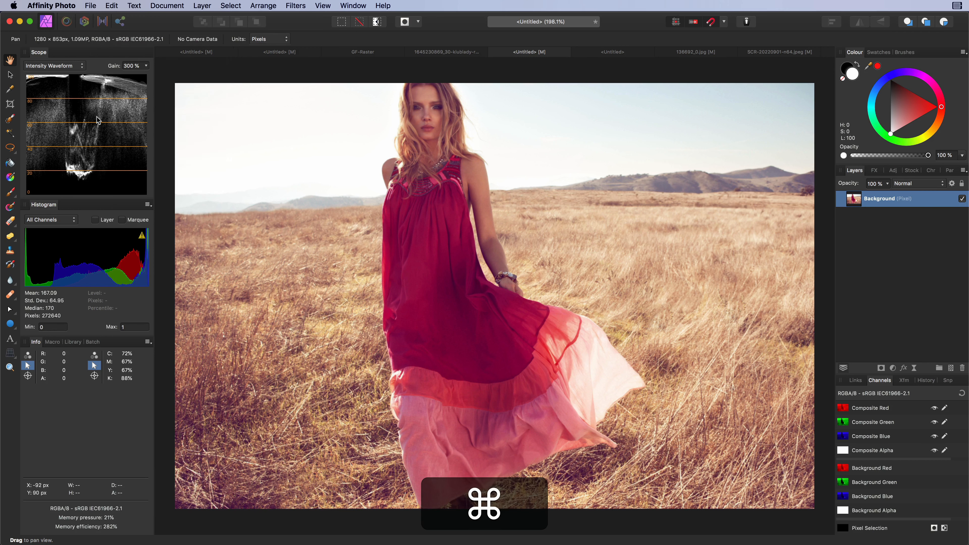
{"action": "key", "text": "super+v"}
{"action": "key", "text": "v"}
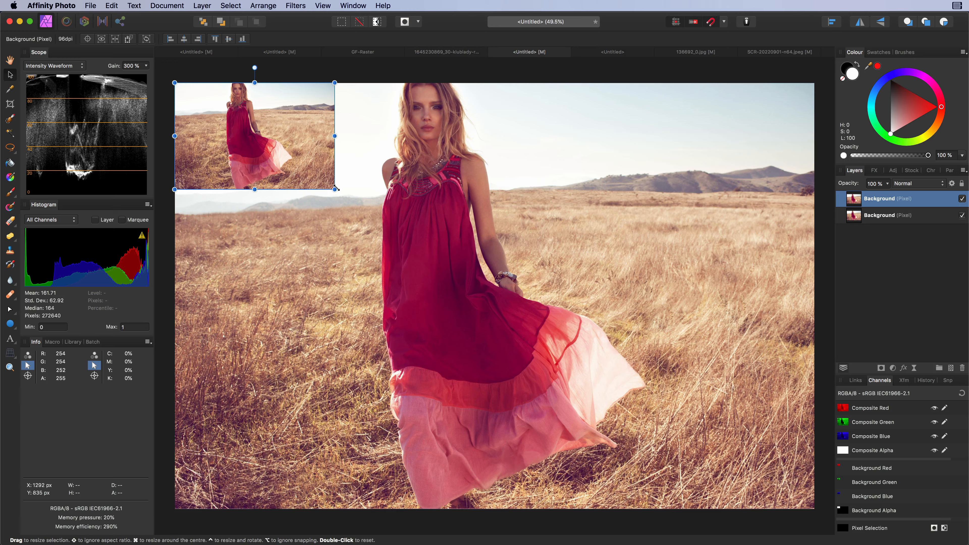
Scale the reduced copy up to cover the full-size photo and inspect the dress neckline
{"action": "left_click_drag", "start_coordinate": [335, 188], "coordinate": [814, 509]}
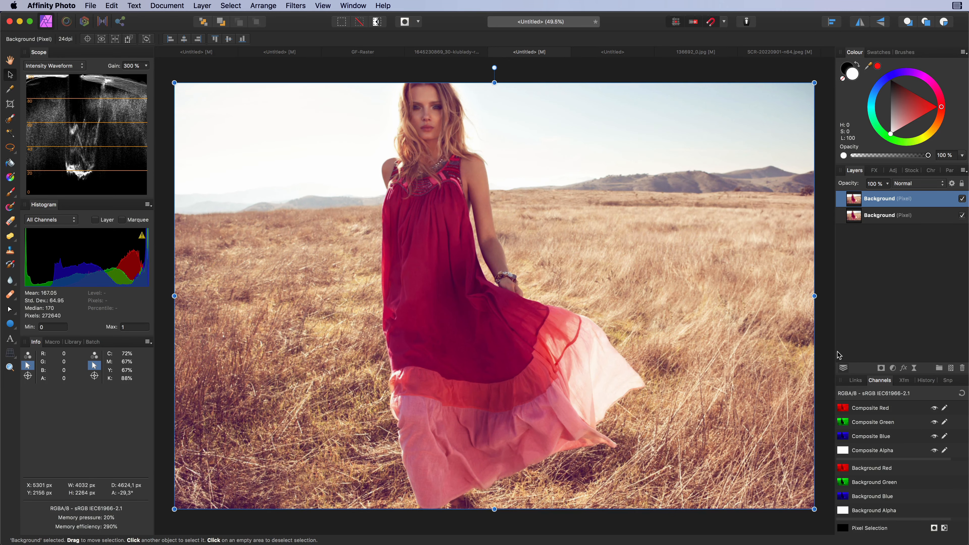
{"action": "scroll", "coordinate": [425, 159], "scroll_direction": "up", "scroll_amount": 10}
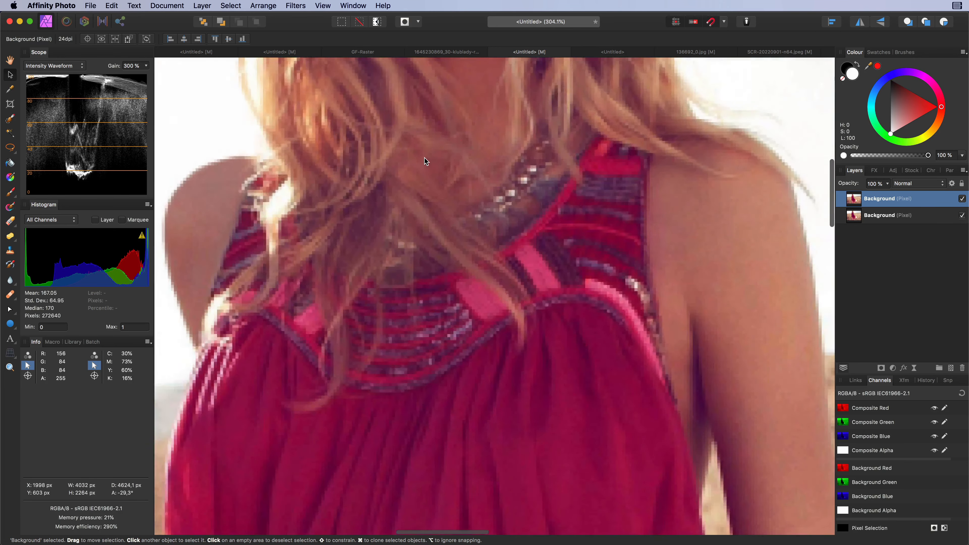
{"action": "left_click_drag", "start_coordinate": [441, 146], "coordinate": [466, 438]}
Place the test_upscayled_4x image over the photo as the uppermost layer and inspect the woman's face
{"action": "left_click_drag", "start_coordinate": [968, 259], "coordinate": [456, 228]}
{"action": "key", "text": "super+0"}
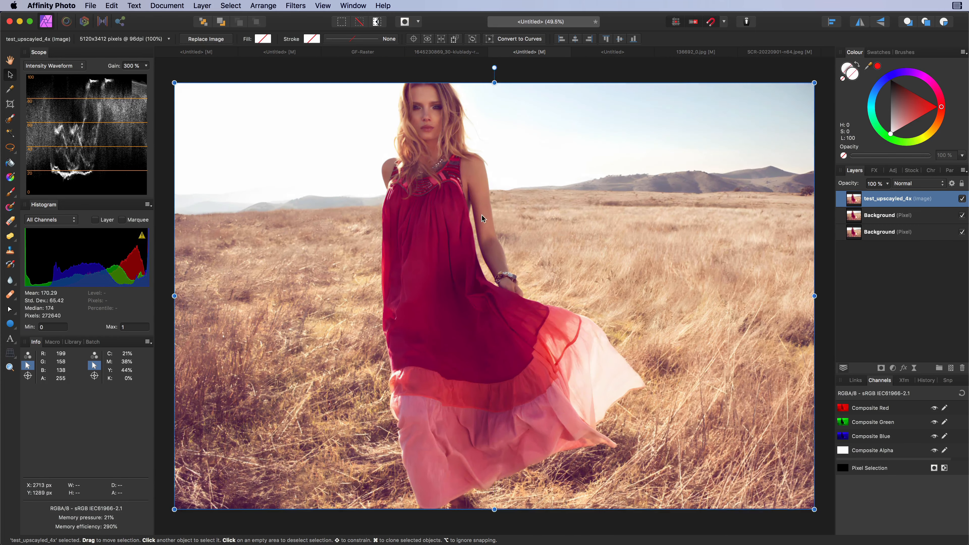
{"action": "scroll", "coordinate": [425, 156], "scroll_direction": "up", "scroll_amount": 5}
{"action": "scroll", "coordinate": [425, 157], "scroll_direction": "up", "scroll_amount": 5}
{"action": "left_click_drag", "start_coordinate": [429, 135], "coordinate": [457, 388]}
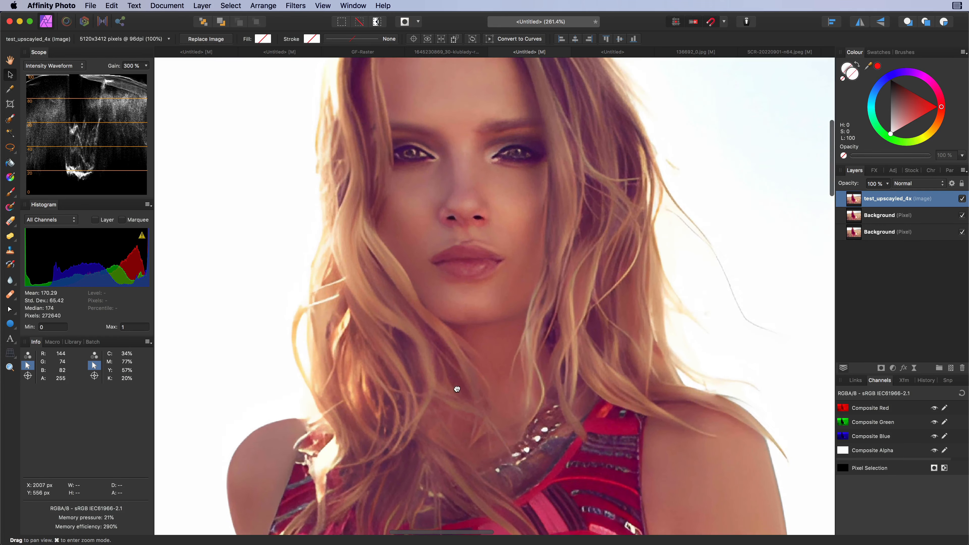
Hide the test_upscayled_4x layer and the scaled-up copy beneath it, leaving only the original photo
{"action": "left_click", "coordinate": [948, 215], "text": "shift"}
{"action": "scroll", "coordinate": [419, 180], "scroll_direction": "up", "scroll_amount": 3}
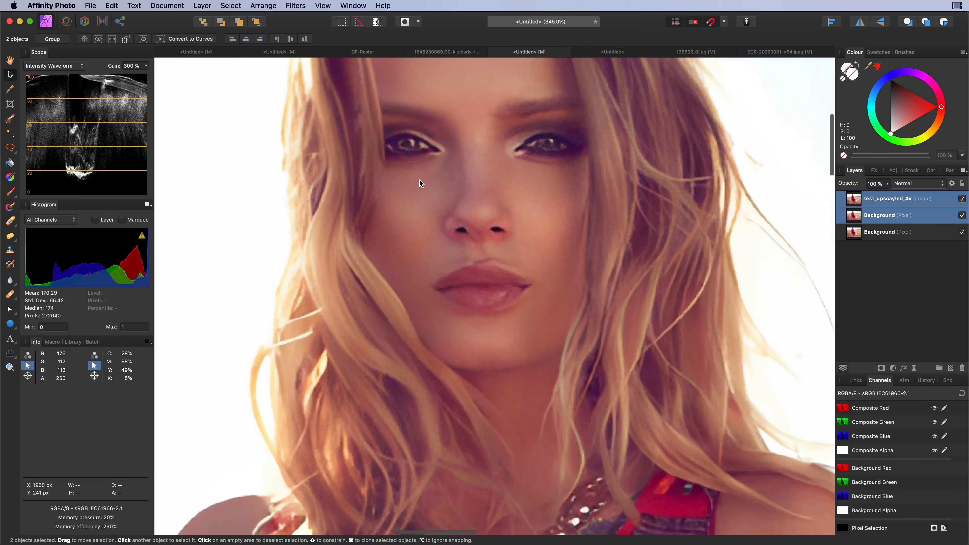
{"action": "left_click", "coordinate": [962, 216]}
Rename the test_upscayled_4x layer upscaled and the scaled-up copy downscaled
{"action": "double_click", "coordinate": [888, 199]}
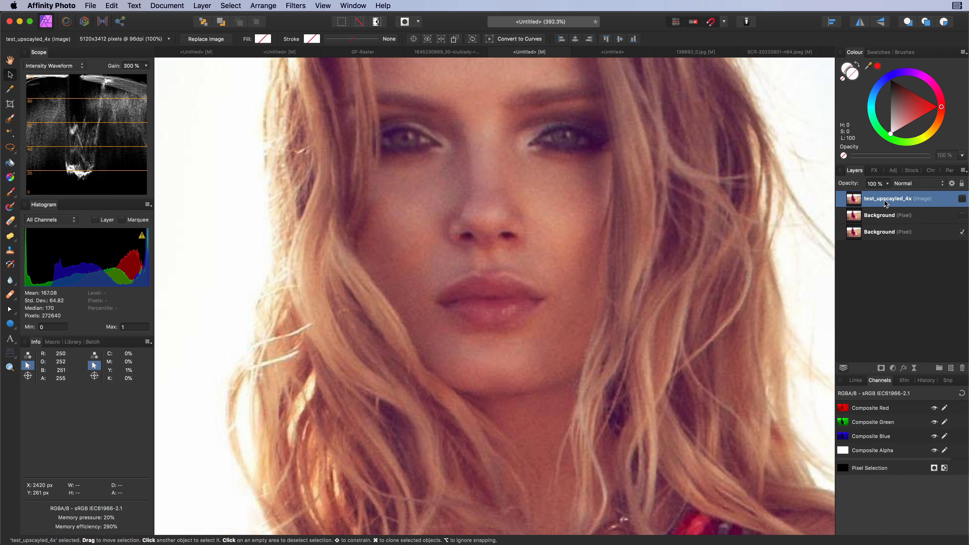
{"action": "type", "text": "upocaled"}
{"action": "key", "text": "Tab"}
{"action": "type", "text": "d"}
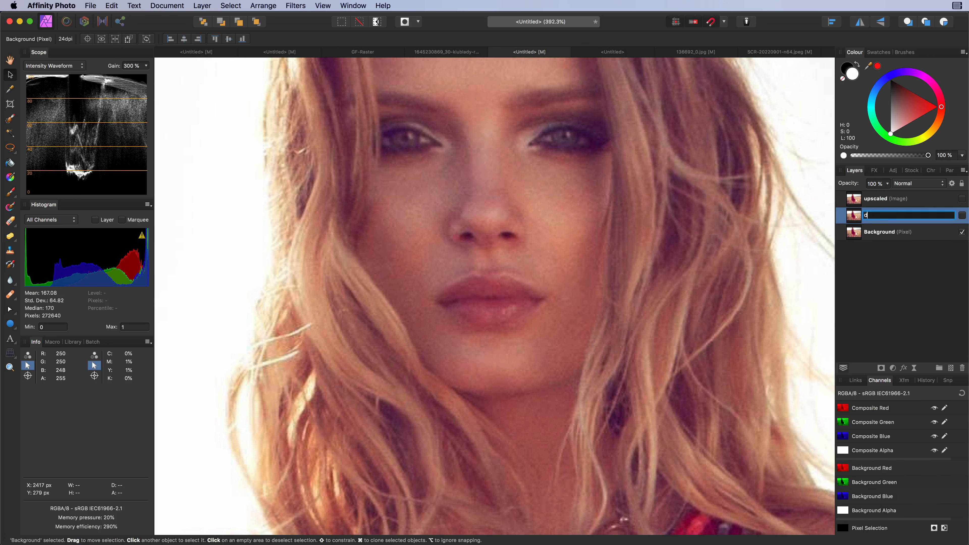
{"action": "key", "text": "Return"}
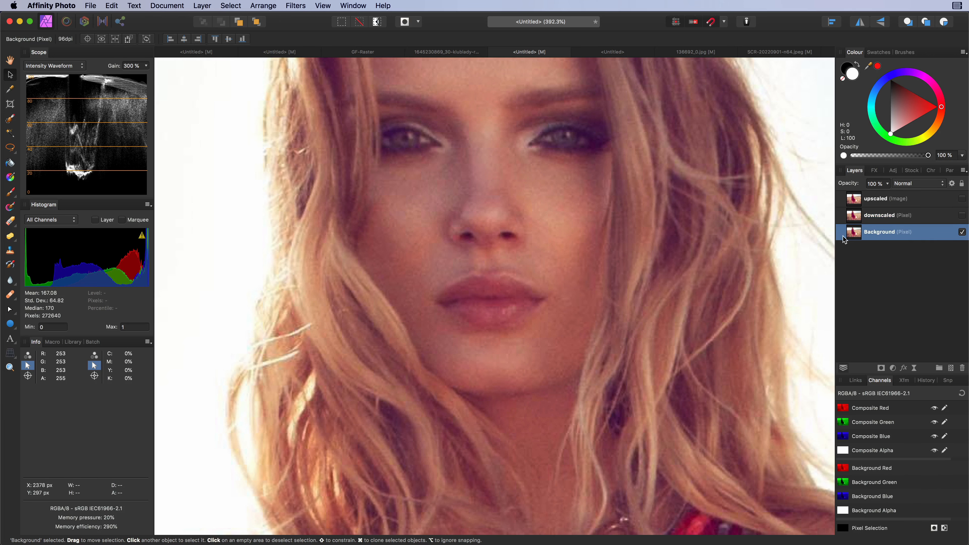
Show the upscaled layer on its own and move it below the Background layer
{"action": "left_click", "coordinate": [928, 231]}
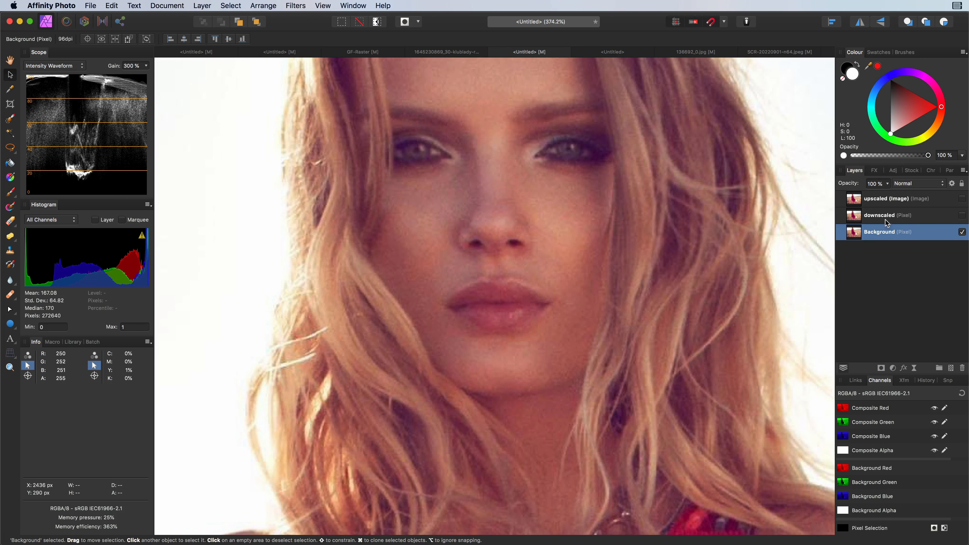
{"action": "left_click", "coordinate": [883, 206]}
{"action": "left_click", "coordinate": [963, 200]}
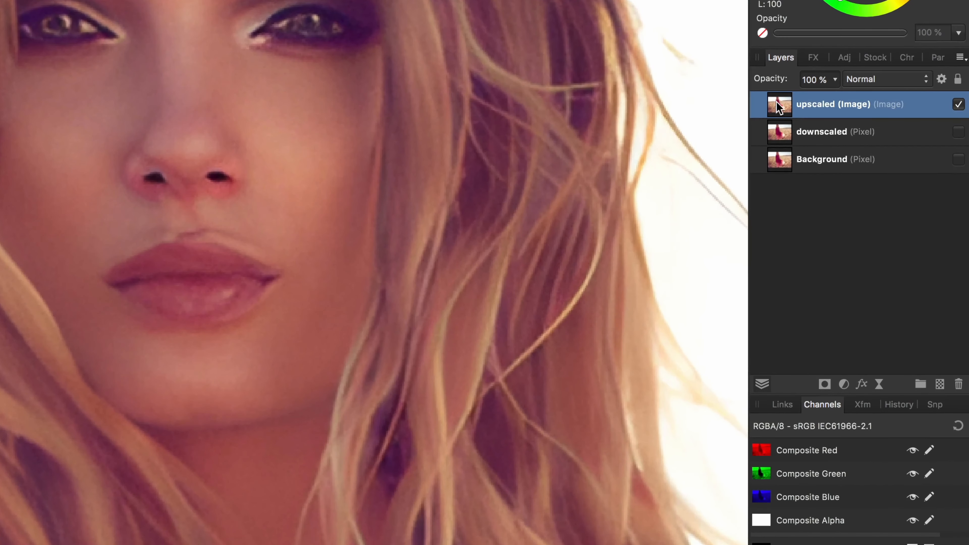
{"action": "left_click_drag", "start_coordinate": [855, 200], "coordinate": [855, 235]}
{"action": "left_click_drag", "start_coordinate": [781, 167], "coordinate": [804, 161]}
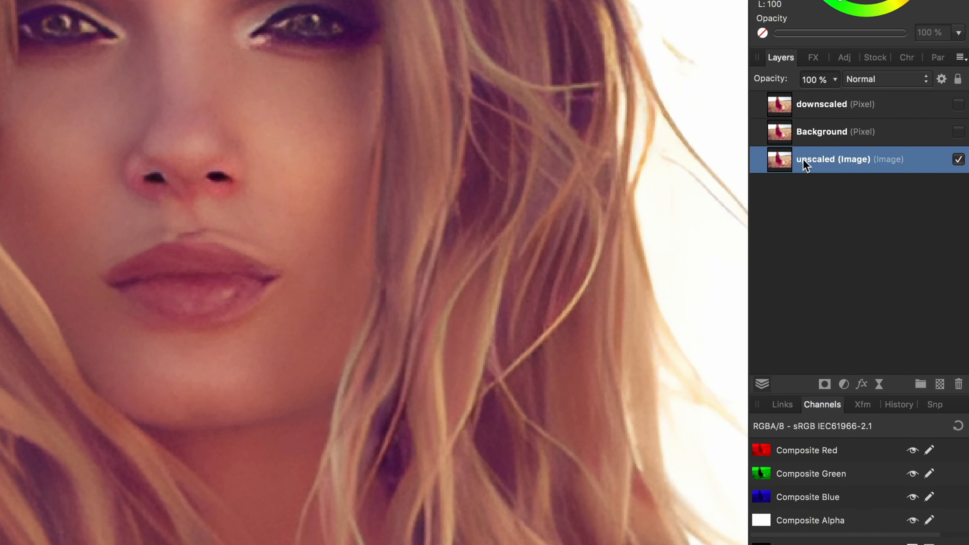
Duplicate the Background layer three times
{"action": "left_click", "coordinate": [798, 133]}
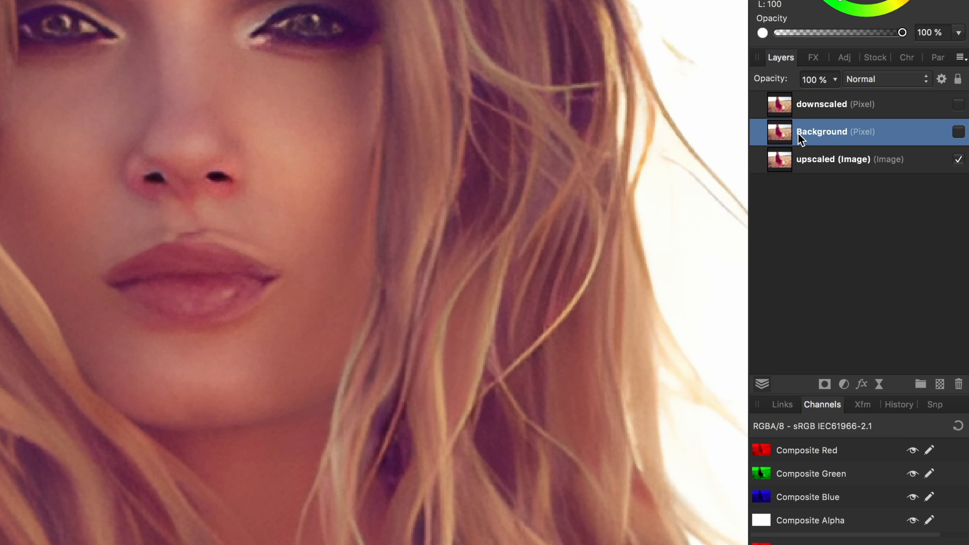
{"action": "key", "text": "super+j"}
{"action": "key", "text": "super+j"}
{"action": "key", "text": "super+j"}
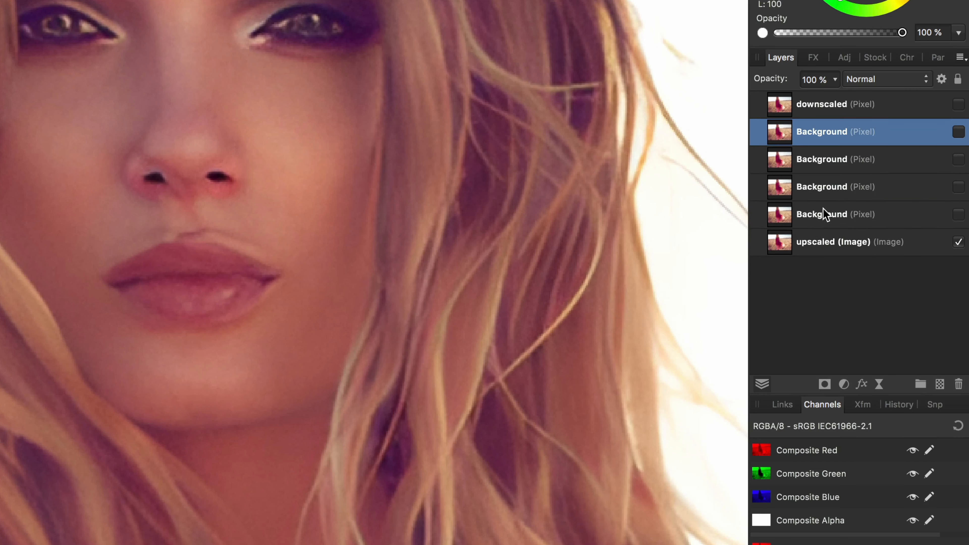
Show the lowest Background copy, blend it with Darken, and ramp its underlying composition range from 0% output in the shadows at 2% input
{"action": "left_click", "coordinate": [823, 208]}
{"action": "left_click", "coordinate": [957, 215]}
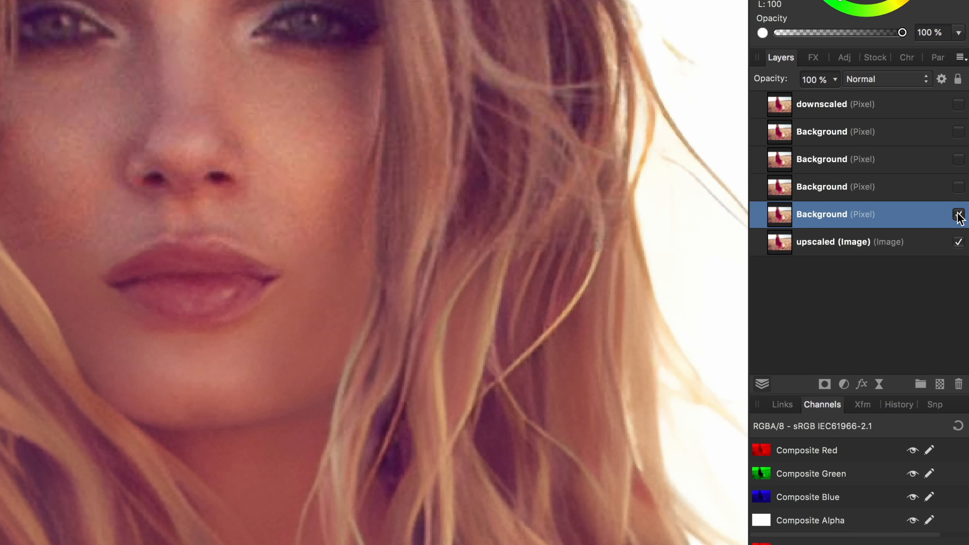
{"action": "left_click", "coordinate": [867, 81]}
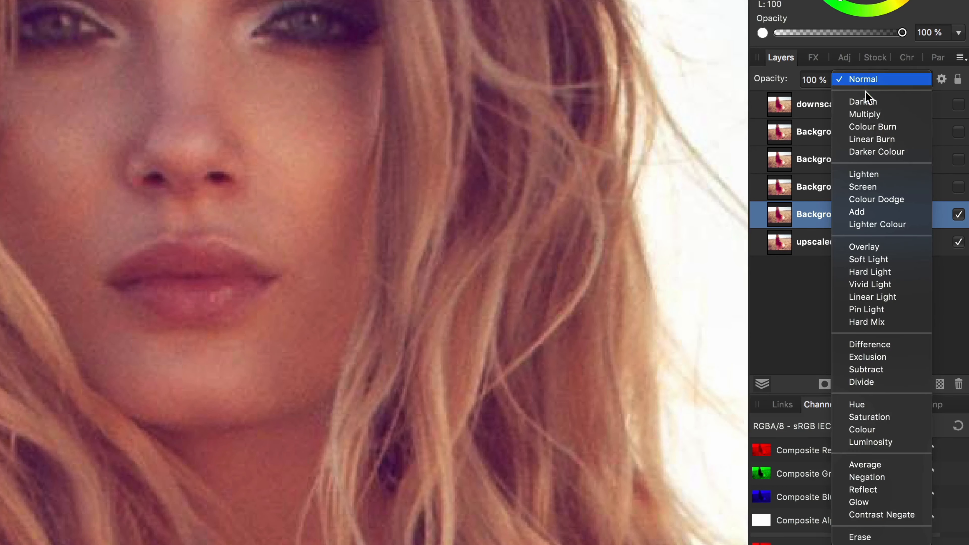
{"action": "left_click", "coordinate": [868, 102]}
{"action": "left_click", "coordinate": [941, 79]}
{"action": "left_click_drag", "start_coordinate": [531, 301], "coordinate": [531, 504]}
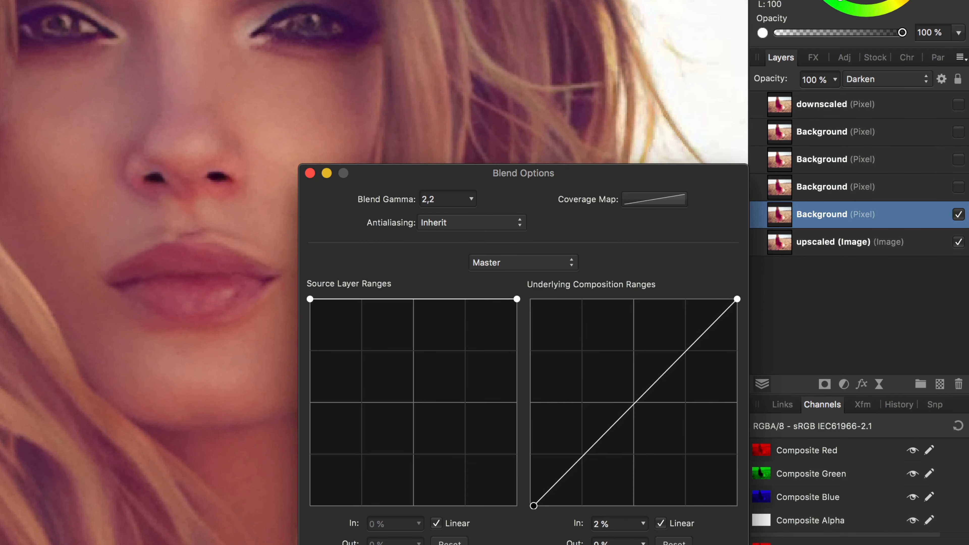
{"action": "left_click", "coordinate": [310, 173]}
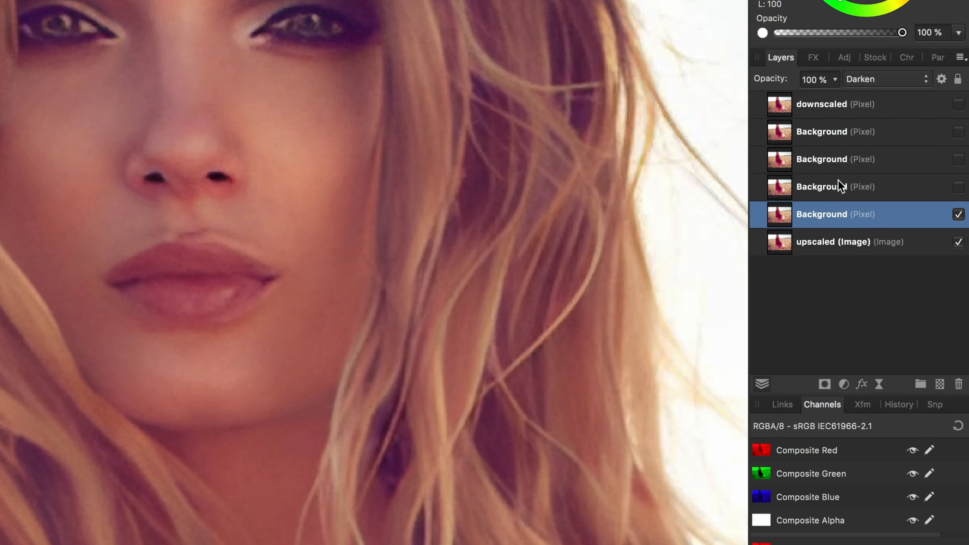
Show the next Background copy, blend it with Lighten, and lower its underlying composition range to 0% output at 100% input
{"action": "left_click", "coordinate": [838, 185]}
{"action": "left_click", "coordinate": [959, 187]}
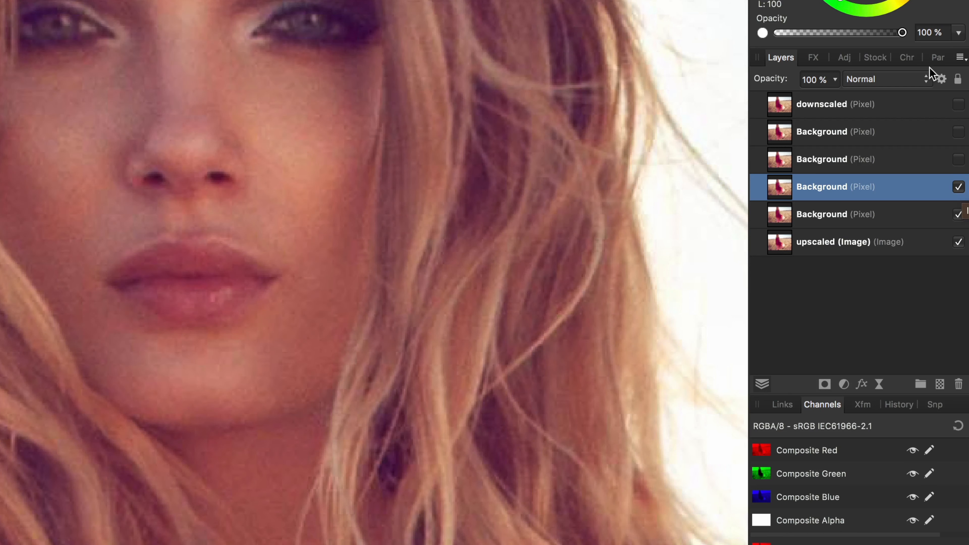
{"action": "left_click", "coordinate": [897, 79]}
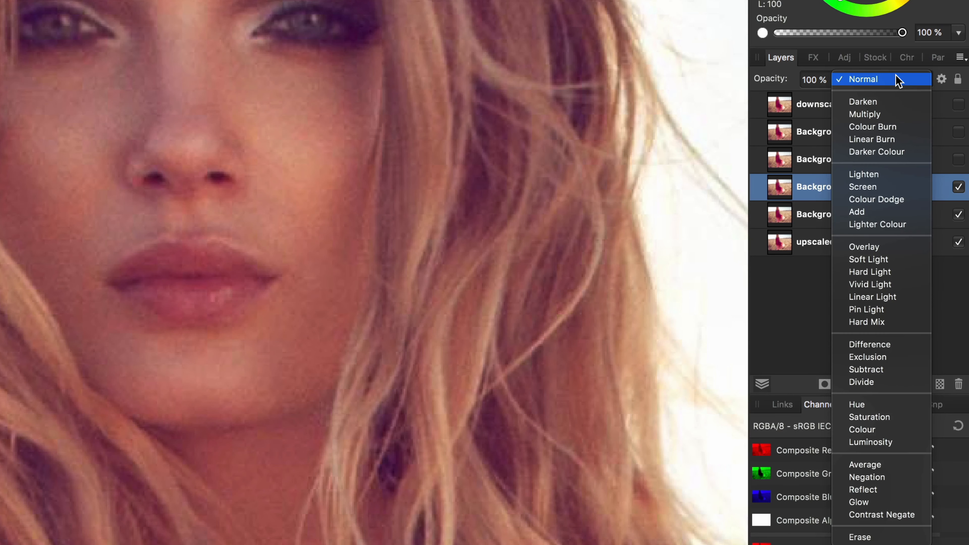
{"action": "left_click", "coordinate": [874, 174]}
{"action": "left_click", "coordinate": [942, 81]}
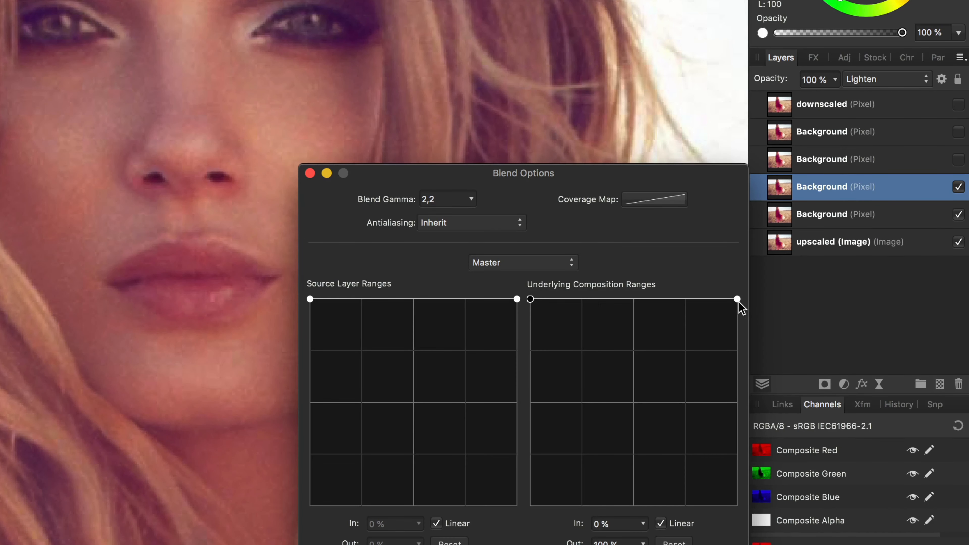
{"action": "left_click_drag", "start_coordinate": [738, 300], "coordinate": [738, 506]}
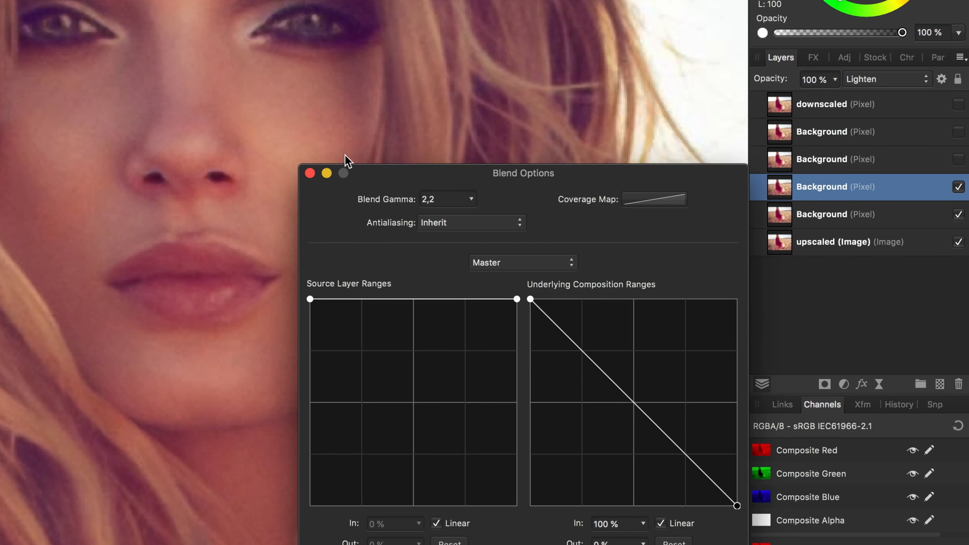
{"action": "left_click", "coordinate": [310, 173]}
Toggle the two blended Background copies and the unblended one above them to compare the face with the upscaled image
{"action": "left_click", "coordinate": [959, 189]}
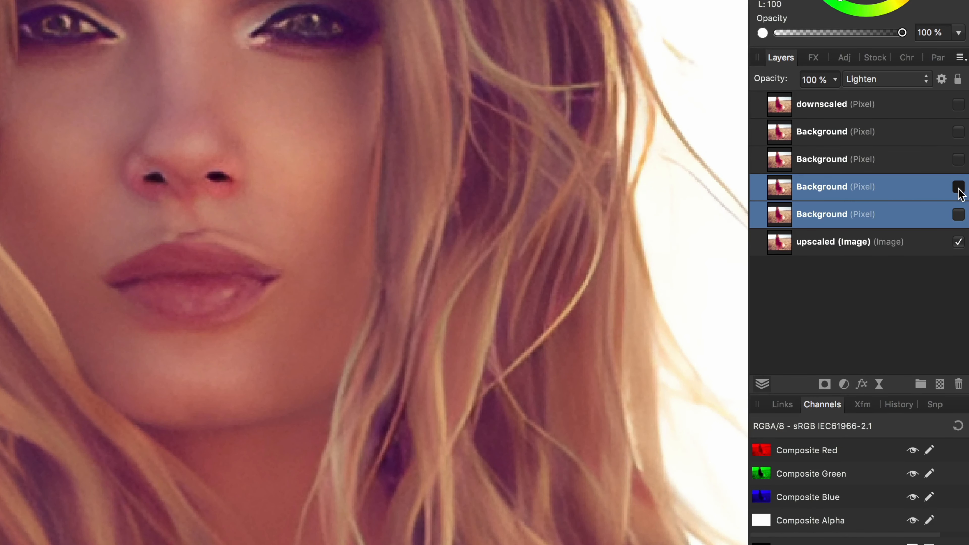
{"action": "left_click", "coordinate": [959, 188]}
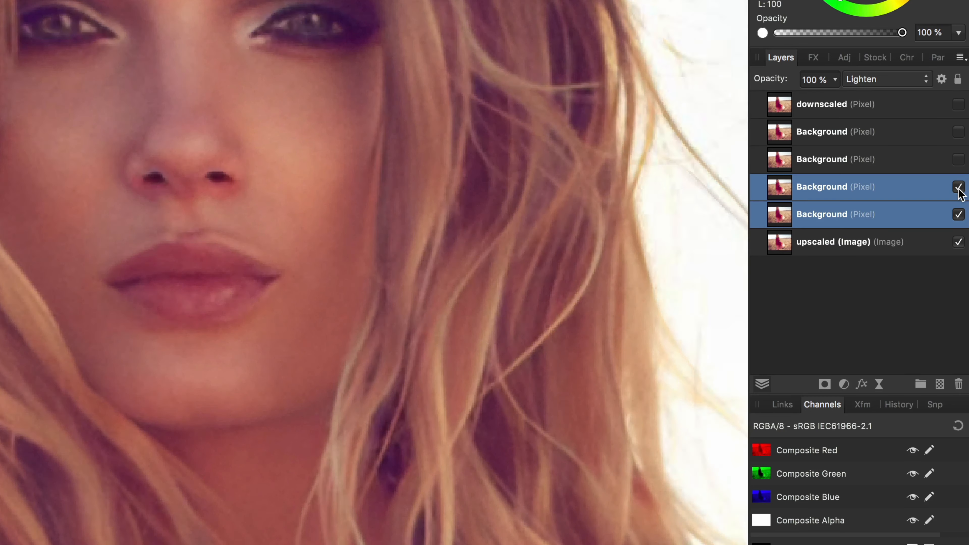
{"action": "left_click", "coordinate": [960, 168]}
{"action": "left_click", "coordinate": [958, 160]}
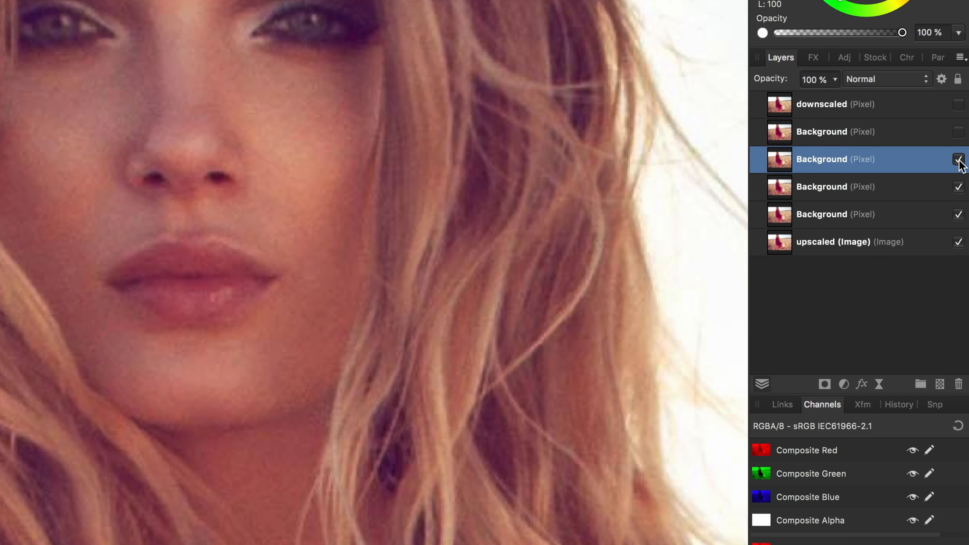
{"action": "left_click", "coordinate": [928, 187]}
{"action": "left_click", "coordinate": [944, 215], "text": "shift"}
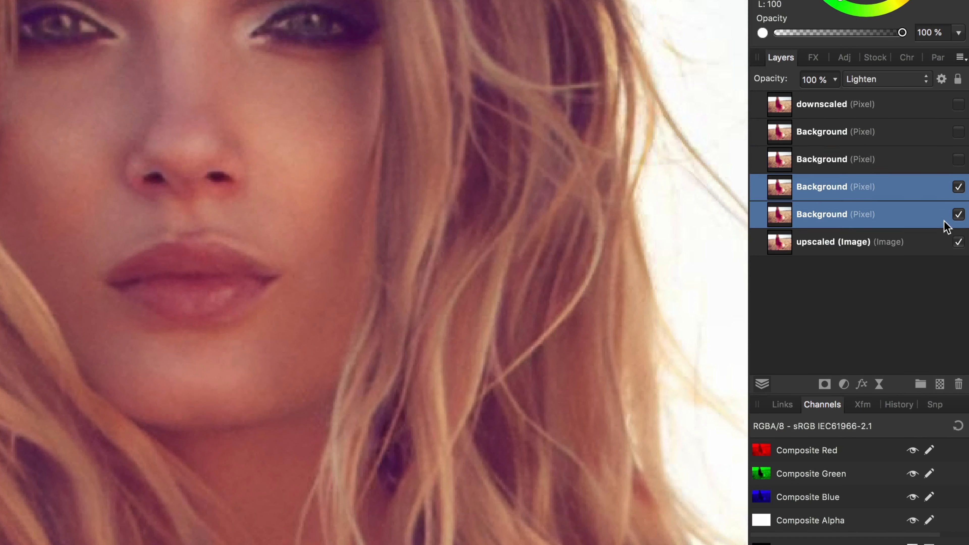
{"action": "left_click", "coordinate": [958, 216]}
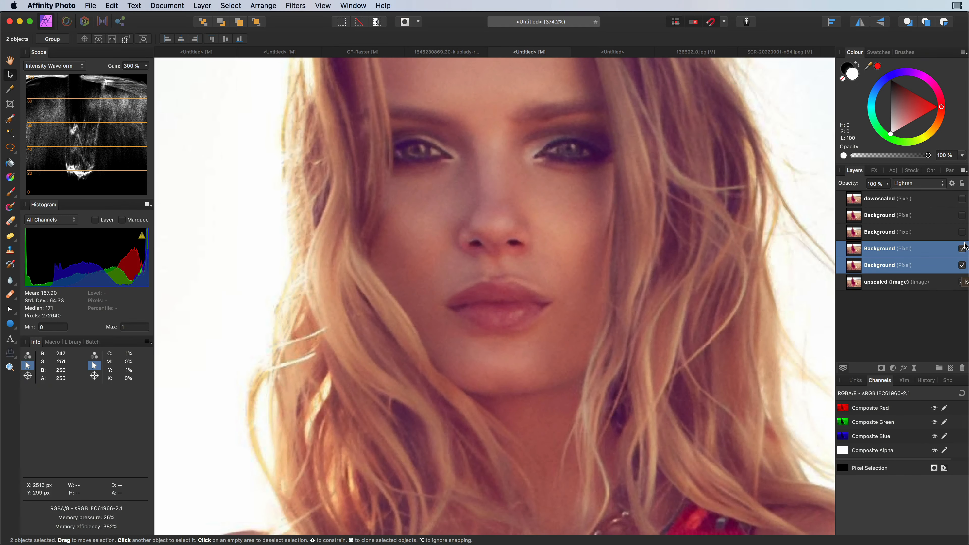
Delete the two blended Background layers and place a duplicate of the Original layer below the upscaled layer
{"action": "key", "text": "super+0"}
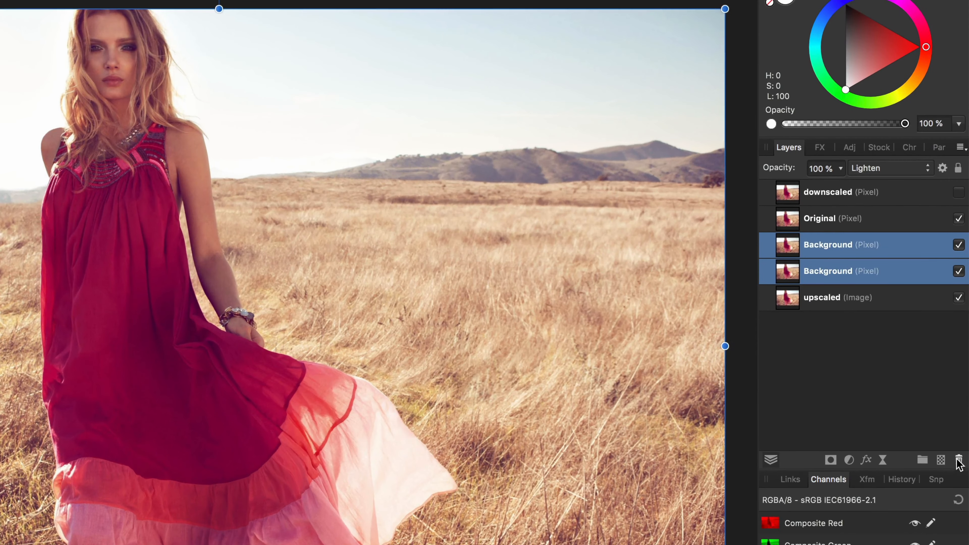
{"action": "left_click", "coordinate": [960, 448]}
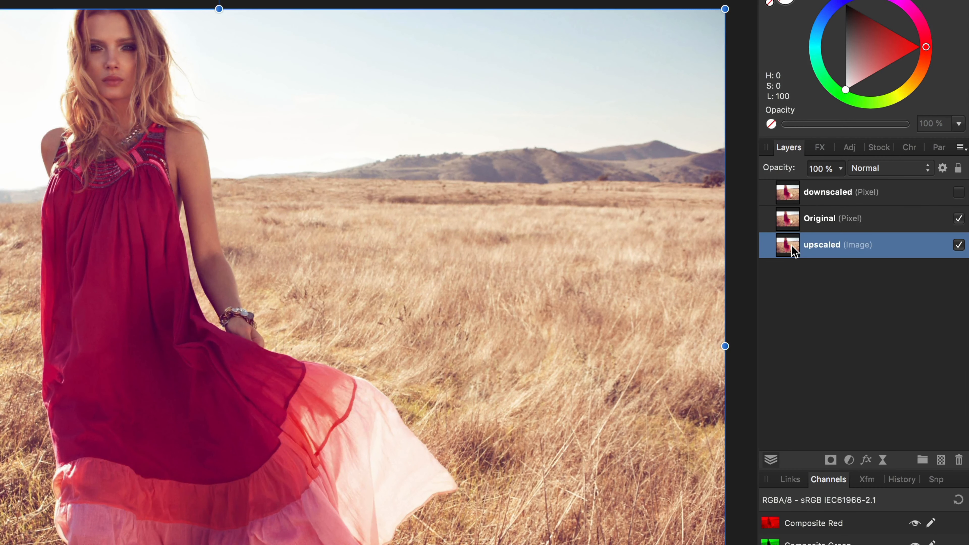
{"action": "left_click", "coordinate": [789, 222]}
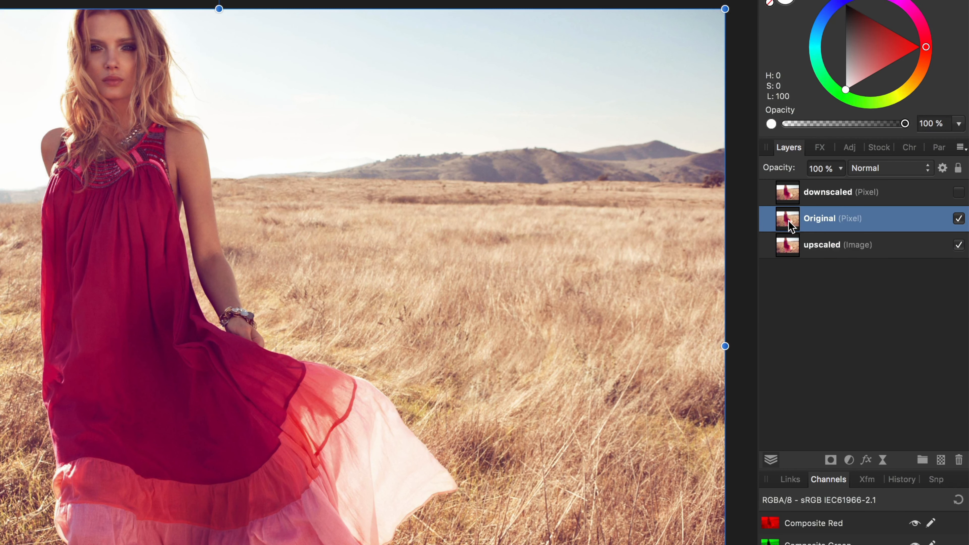
{"action": "key", "text": "super+j"}
{"action": "left_click_drag", "start_coordinate": [789, 221], "coordinate": [780, 300]}
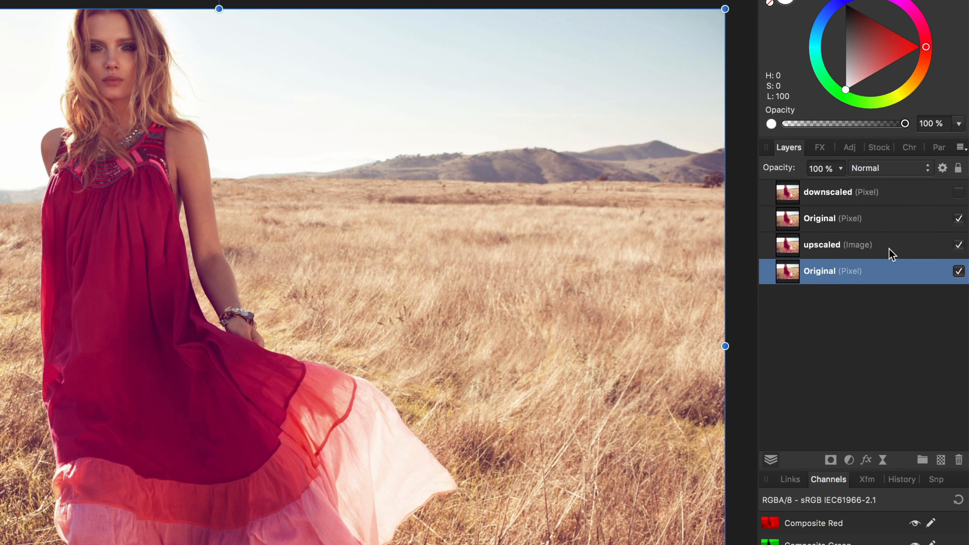
Hide the upper Original layer and set the upscaled layer's blend mode to Lighten
{"action": "left_click", "coordinate": [959, 219]}
{"action": "left_click", "coordinate": [871, 248]}
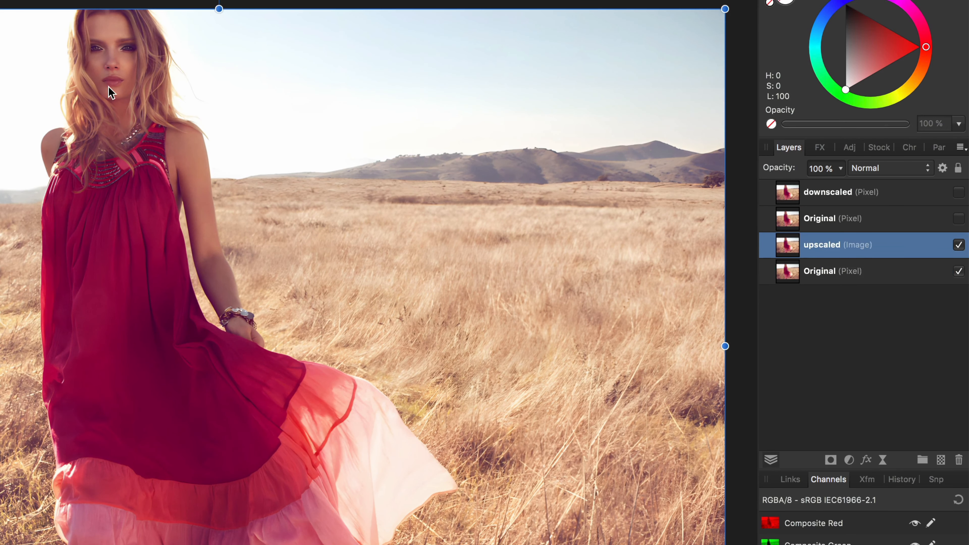
{"action": "scroll", "coordinate": [108, 87], "scroll_direction": "up", "scroll_amount": 5}
{"action": "scroll", "coordinate": [180, 255], "scroll_direction": "down", "scroll_amount": 3}
{"action": "scroll", "coordinate": [180, 255], "scroll_direction": "up", "scroll_amount": 3}
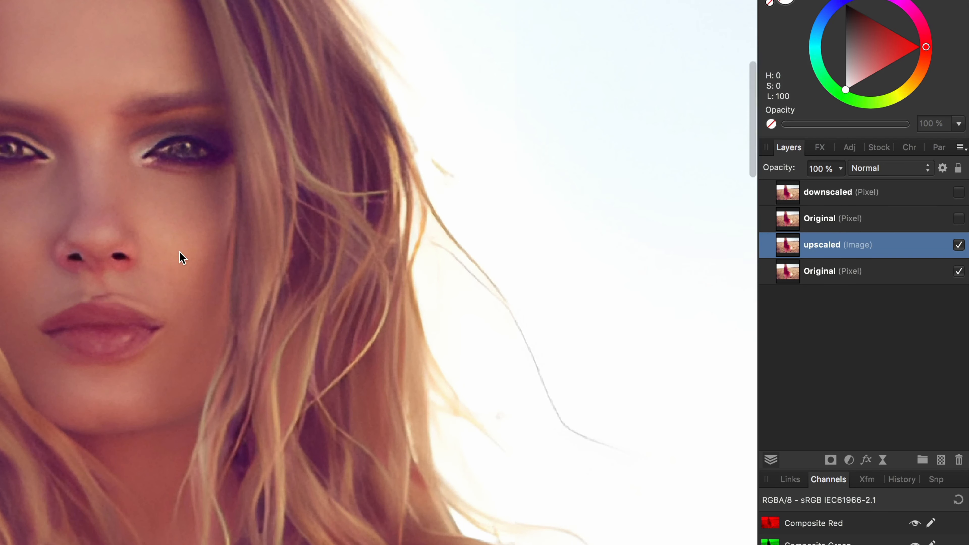
{"action": "left_click", "coordinate": [918, 172]}
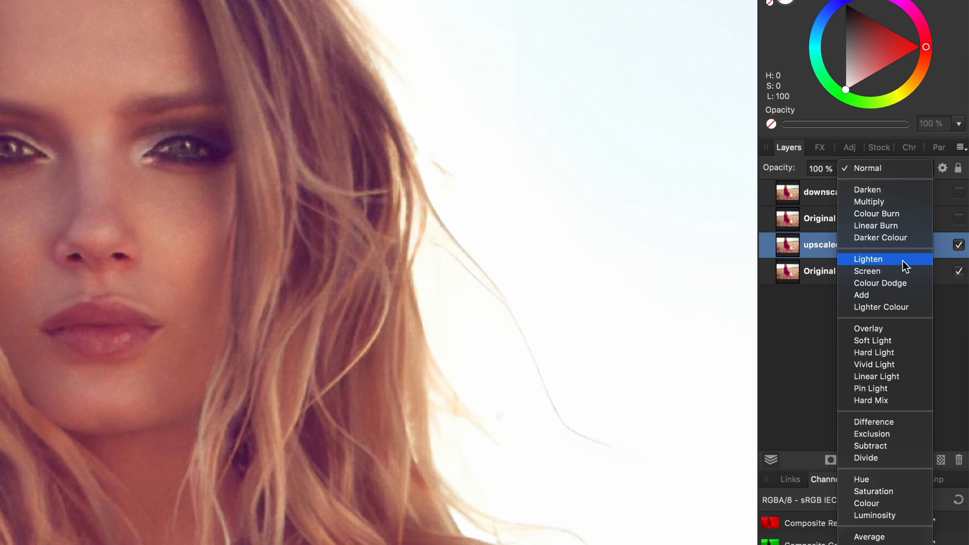
{"action": "left_click", "coordinate": [906, 264]}
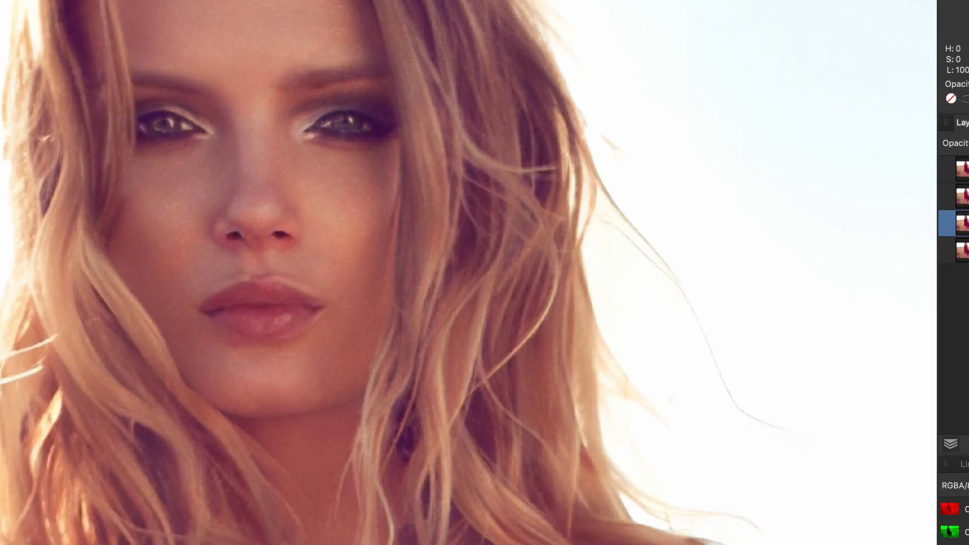
Lower the upscaled layer's underlying composition range to 0% output at 99% input in Blend Options
{"action": "left_click", "coordinate": [942, 168]}
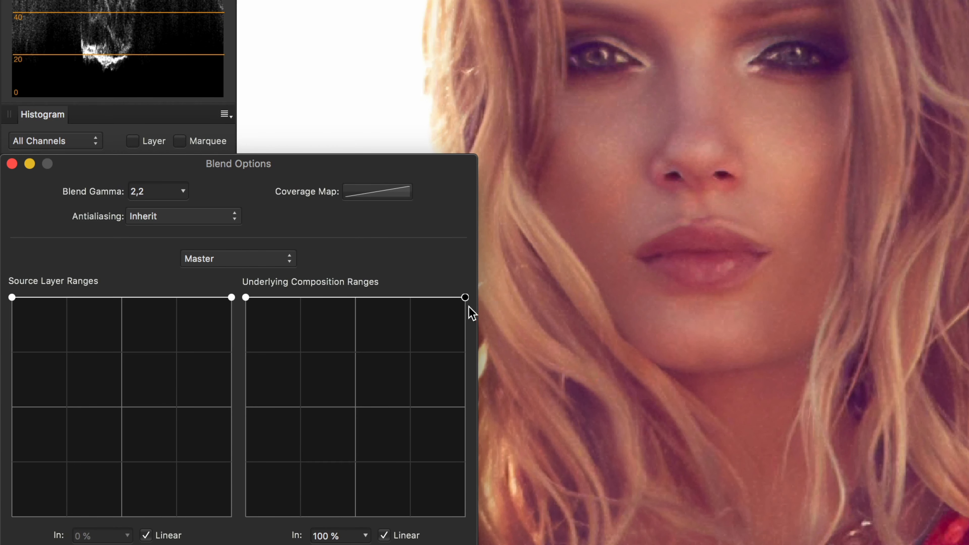
{"action": "left_click_drag", "start_coordinate": [465, 303], "coordinate": [463, 516]}
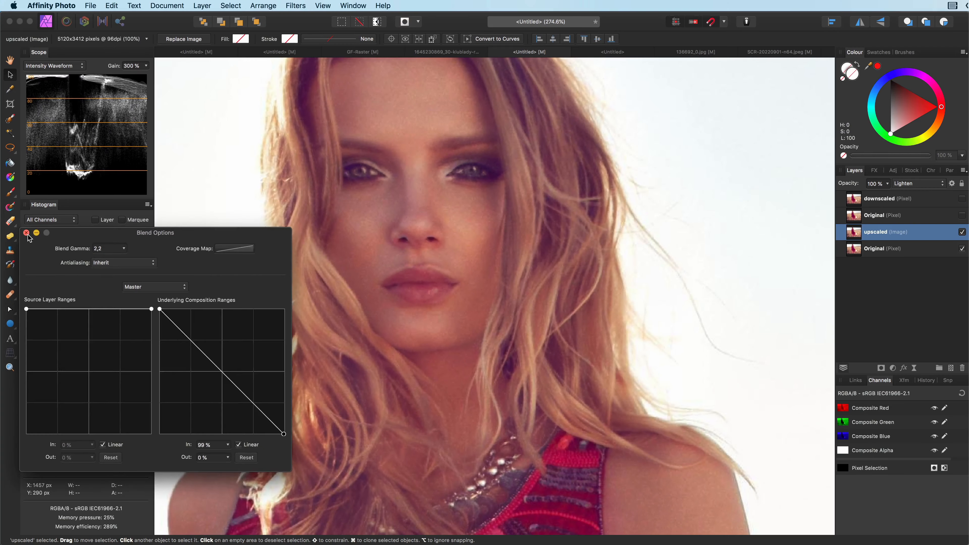
{"action": "left_click", "coordinate": [11, 163]}
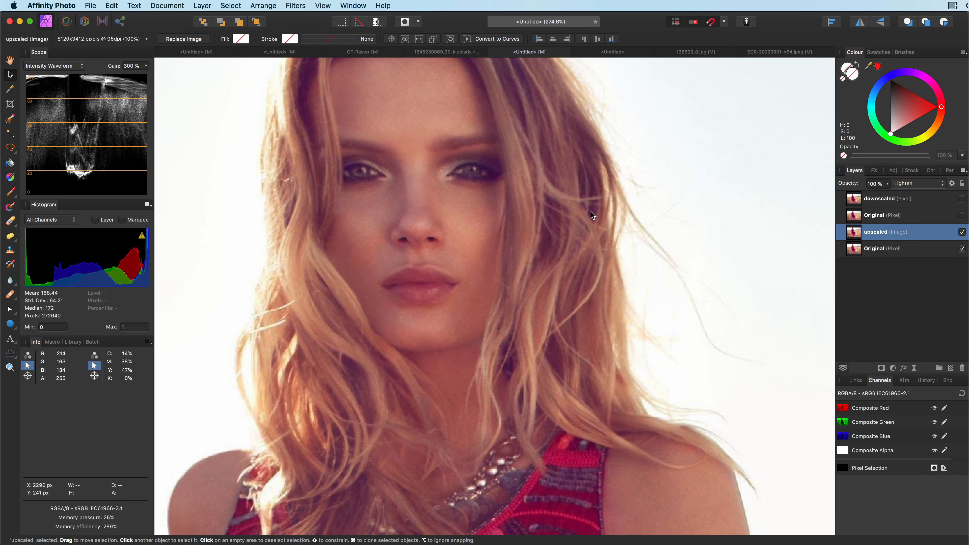
Toggle the upper Original layer repeatedly to compare it with the blended upscaled result
{"action": "left_click", "coordinate": [963, 219]}
{"action": "left_click", "coordinate": [963, 218]}
{"action": "left_click", "coordinate": [962, 218]}
{"action": "left_click", "coordinate": [963, 218]}
{"action": "left_click", "coordinate": [962, 218]}
{"action": "left_click", "coordinate": [963, 218]}
{"action": "key", "text": "super+0"}
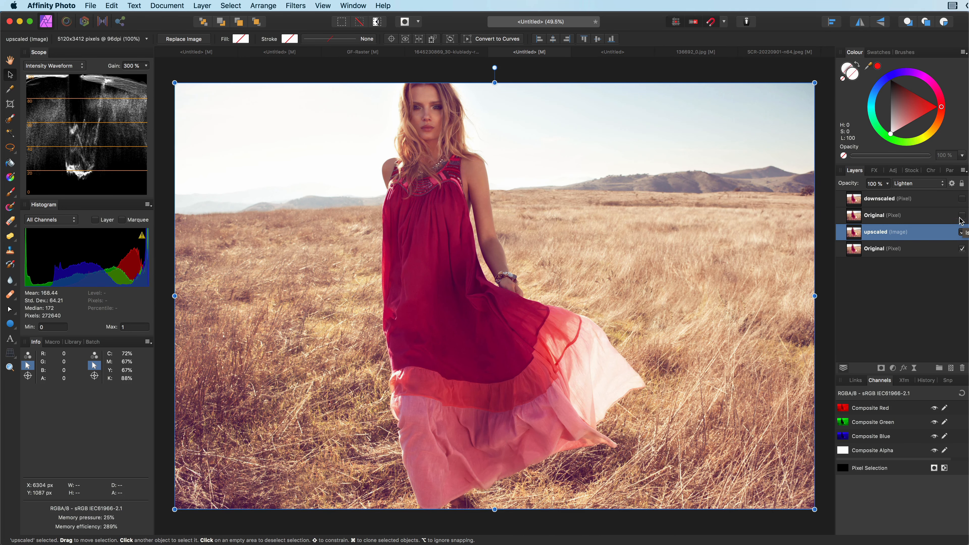